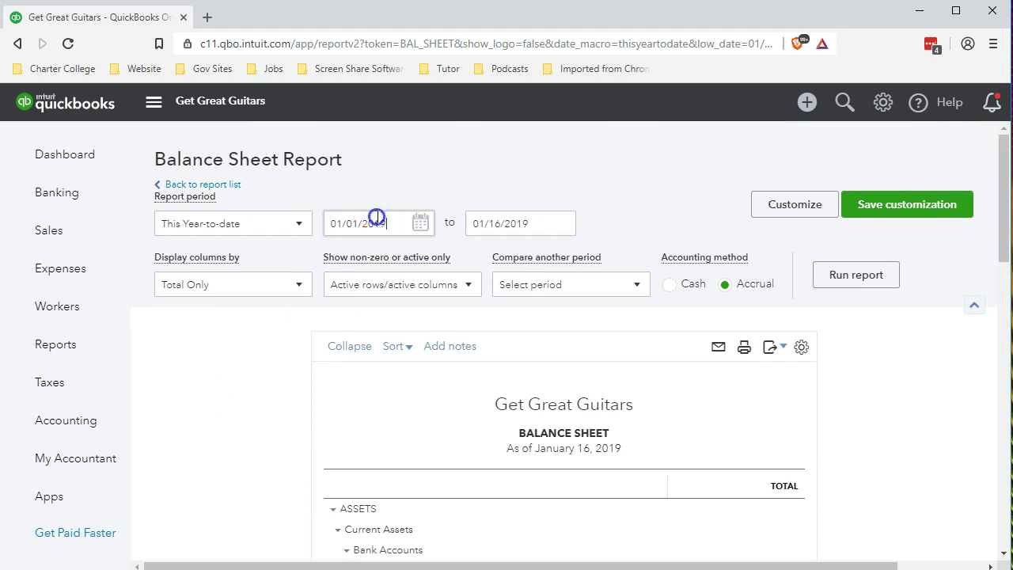
Run the balance sheet report for the period 01/01/2019 to 02/28/2019.
type("01/01/2019")
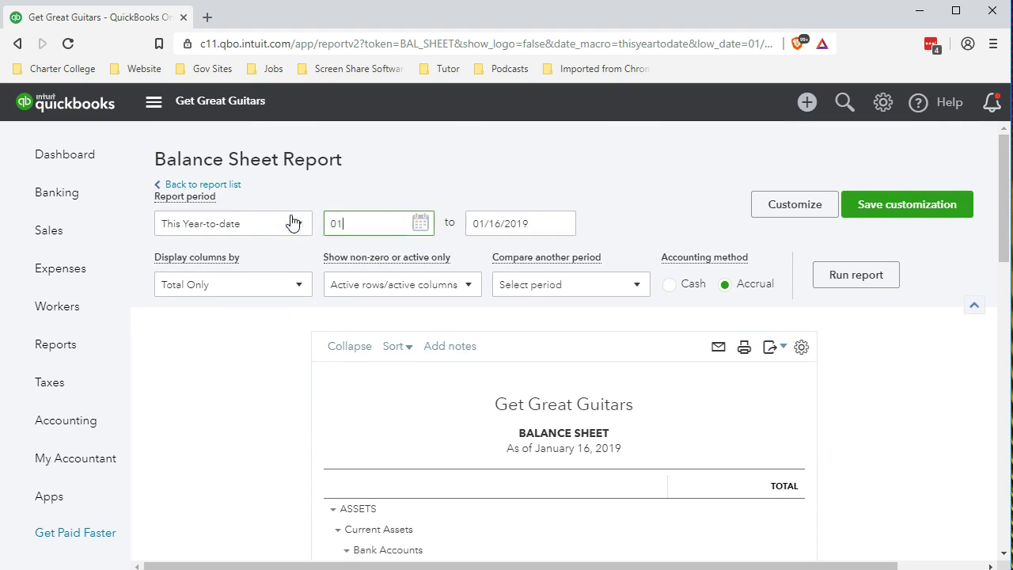
key("Tab")
type("02/28/2019")
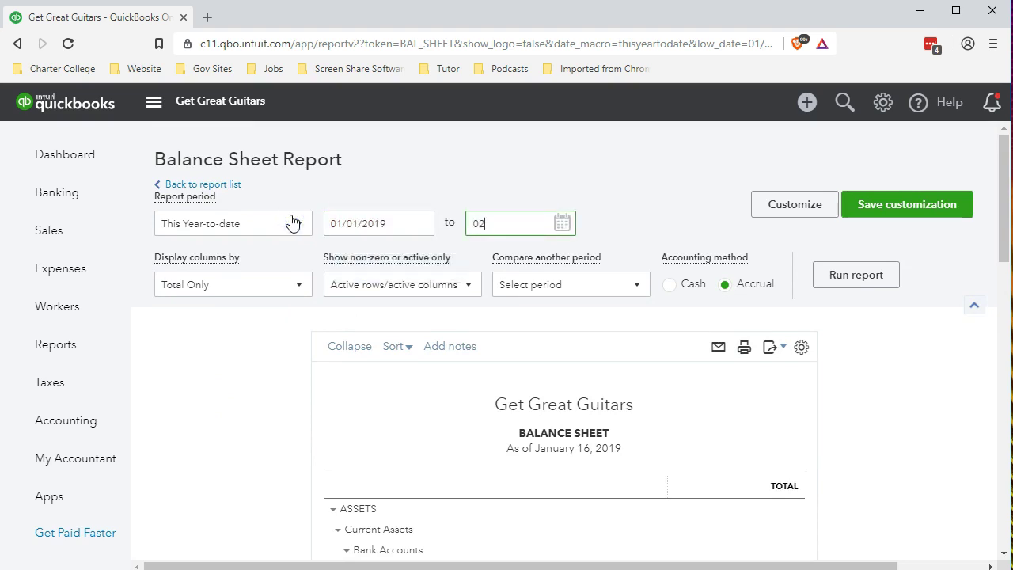
key("Tab")
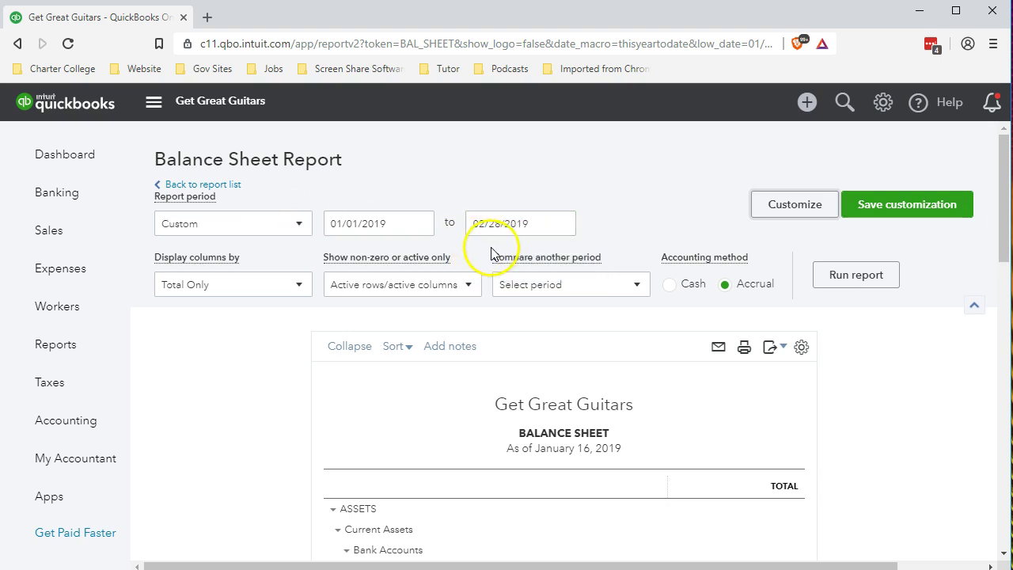
left_click(841, 286)
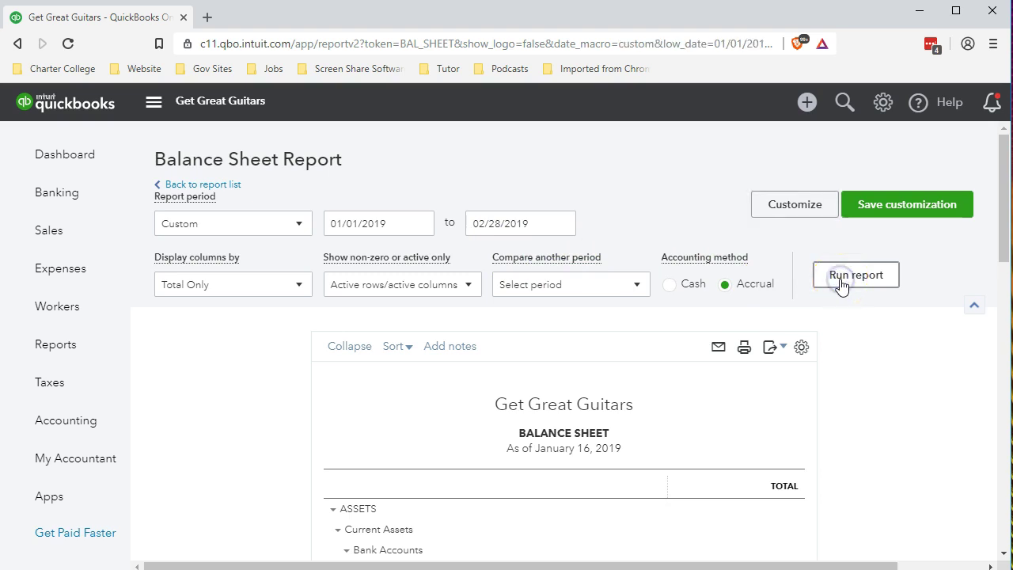
Review the balance sheet from the assets through the liabilities, examining the current and long-term Loan Payable balances.
scroll(739, 338, "down", 3)
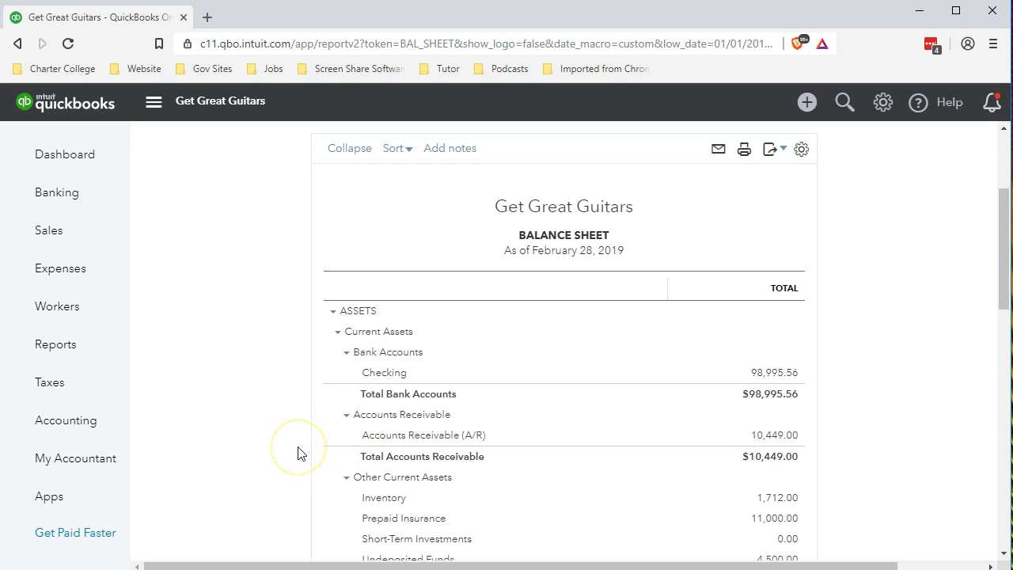
scroll(298, 453, "down", 1)
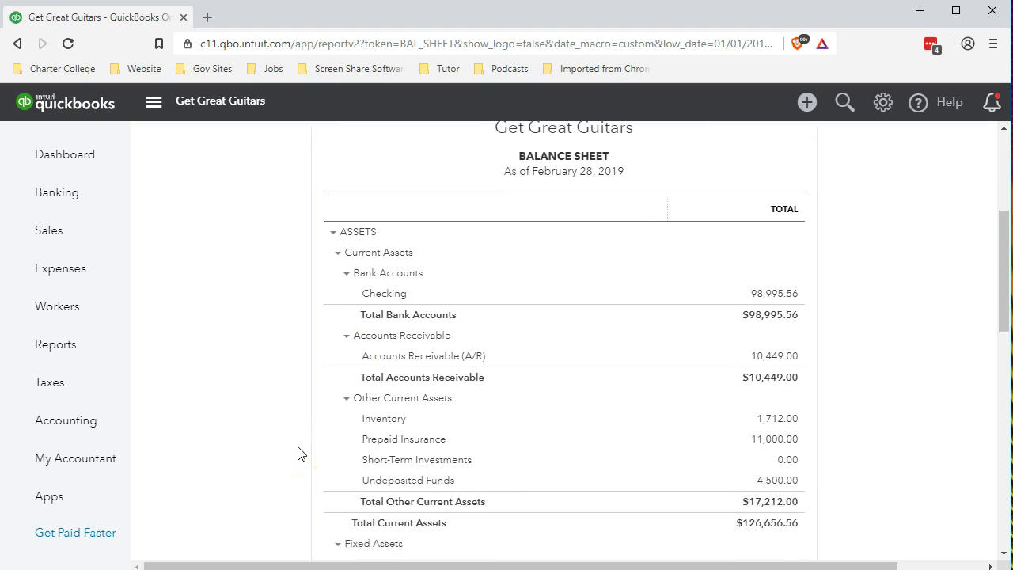
scroll(297, 453, "down", 2)
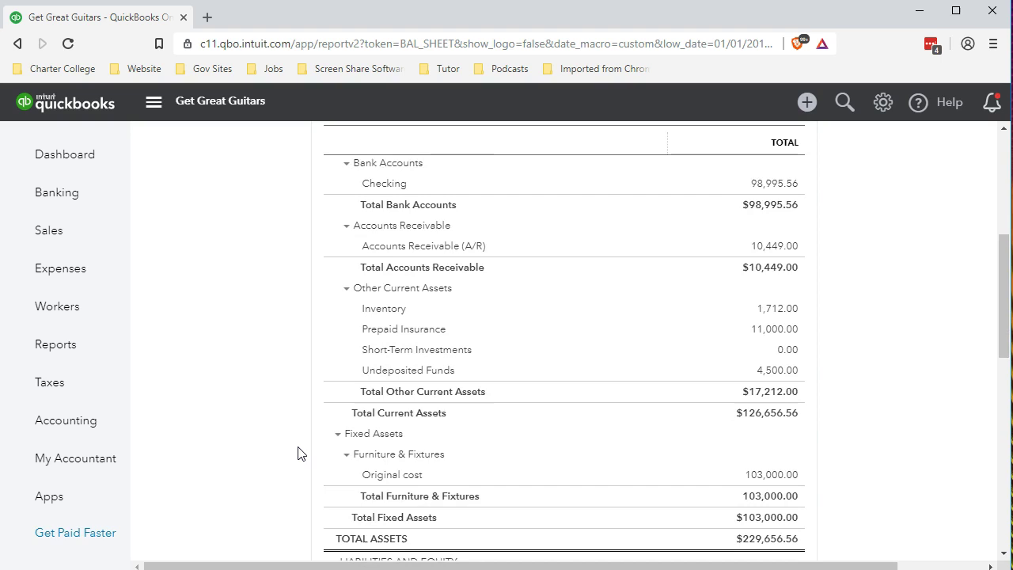
scroll(298, 452, "down", 2)
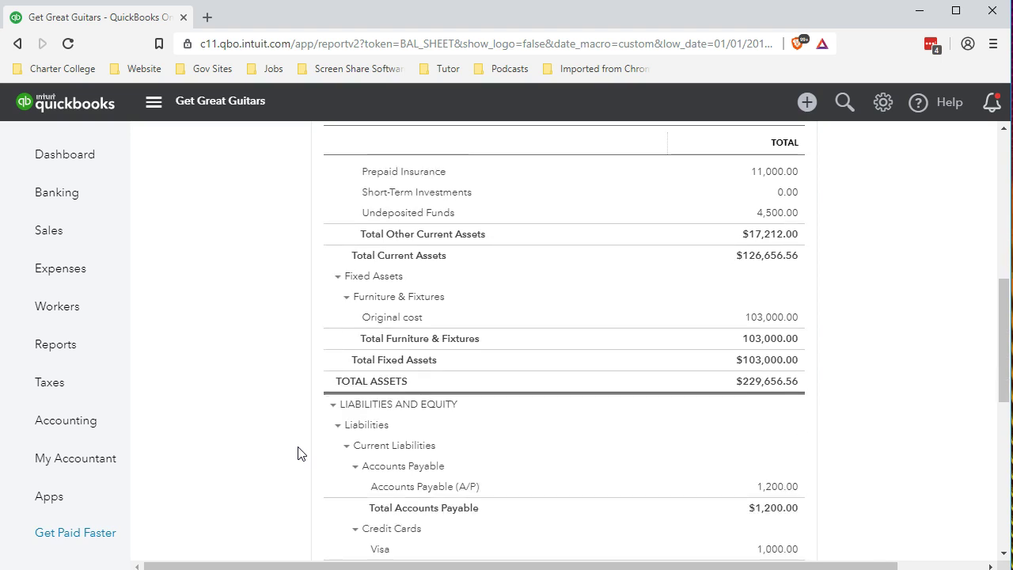
scroll(298, 453, "down", 2)
scroll(297, 453, "down", 1)
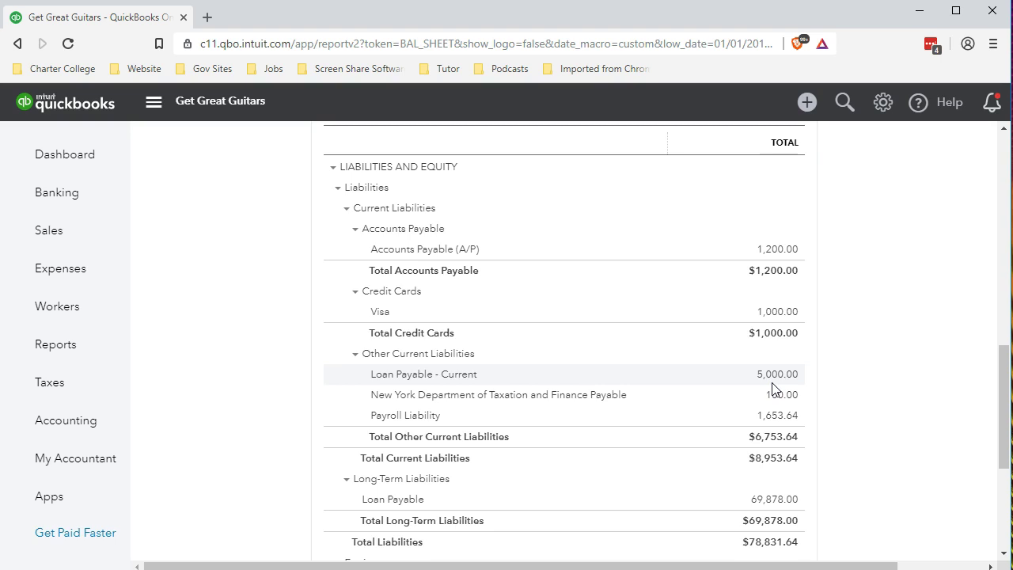
left_click(782, 383)
scroll(804, 384, "down", 1)
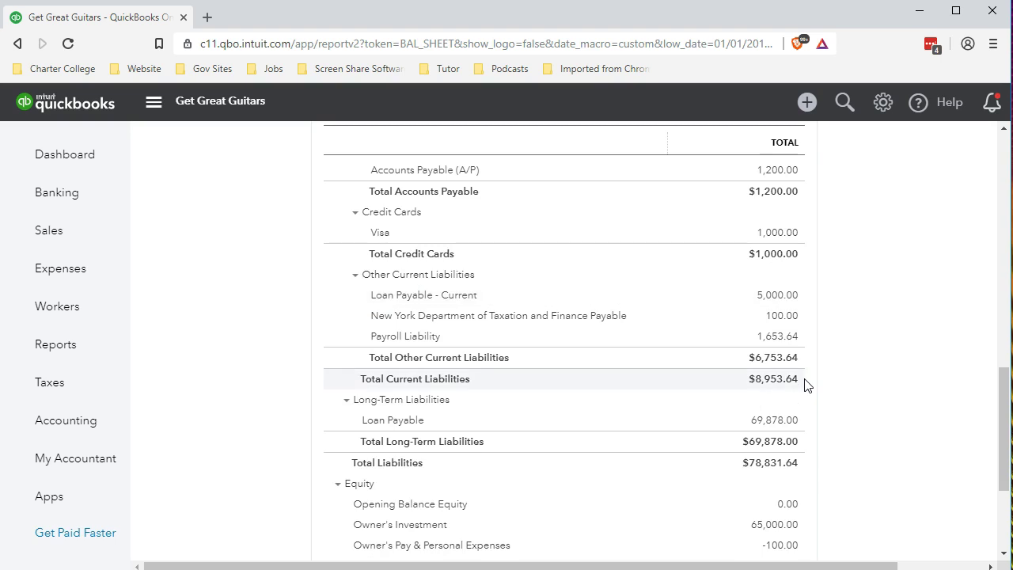
left_click(797, 424)
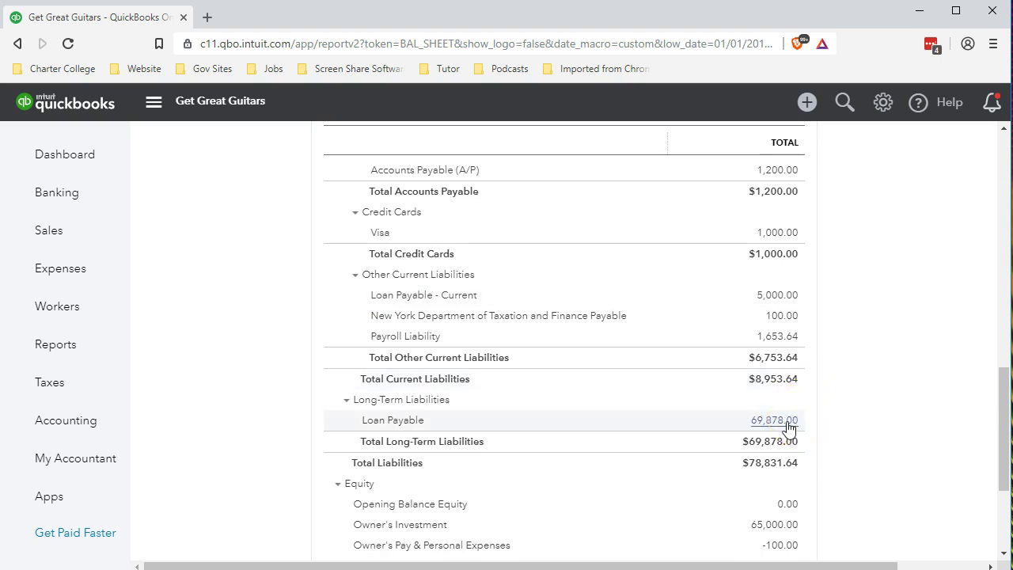
left_click(789, 427)
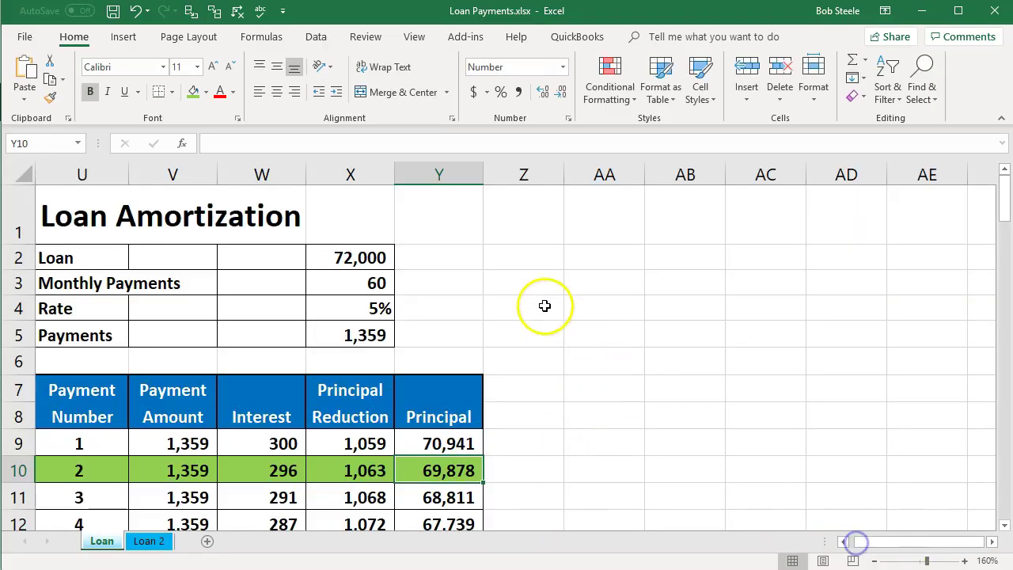
In the Excel workbook Loan Payments.xlsx, check the loan amount and the principal remaining after payment 2 on the Loan sheet.
left_click(379, 258)
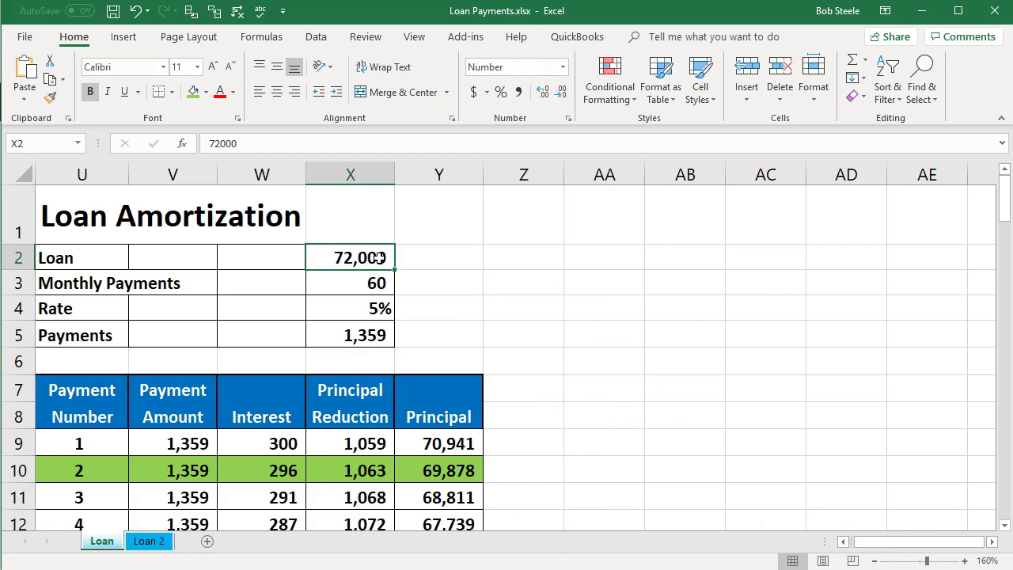
scroll(384, 424, "down", 1)
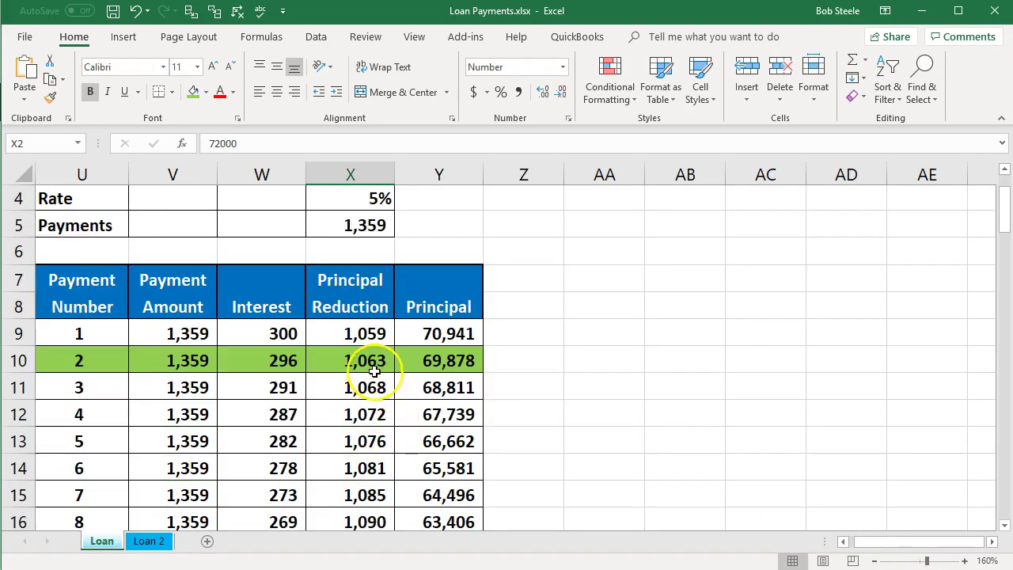
left_click(435, 358)
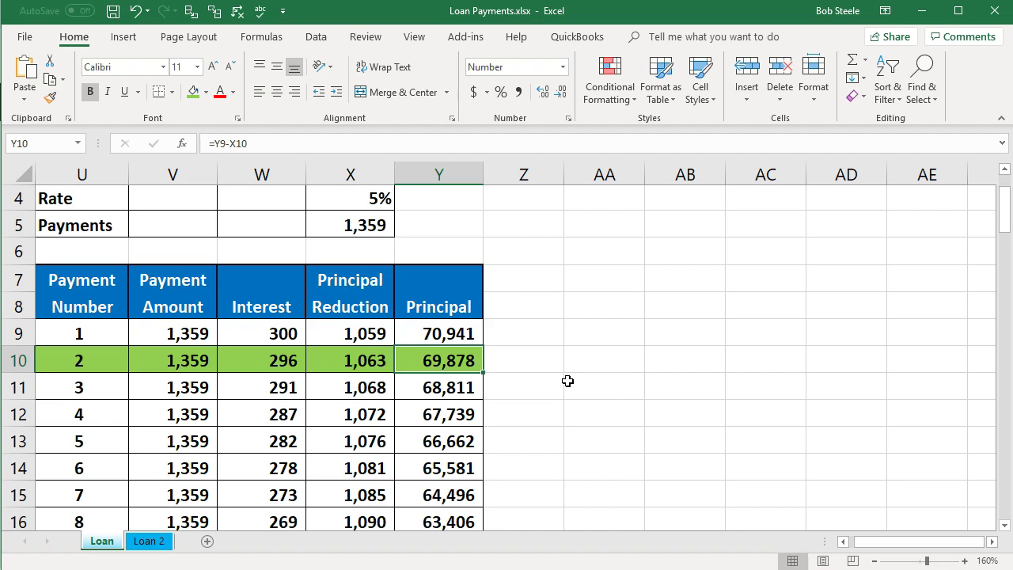
left_click(516, 364)
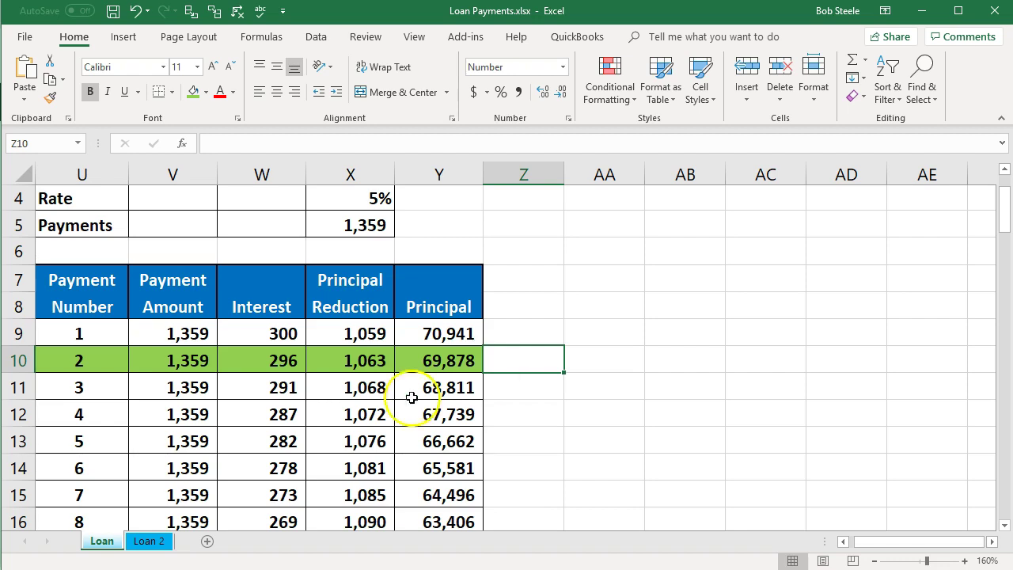
Select the payment amounts for payments 3 to 12 and review the surrounding rows of the amortization schedule.
left_click_drag(190, 388, 152, 227)
scroll(195, 468, "down", 2)
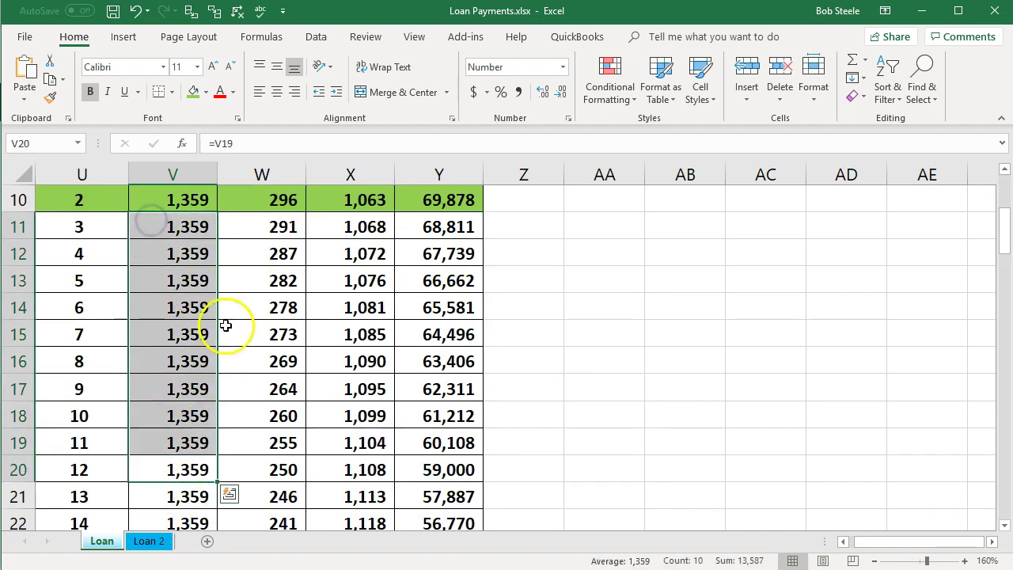
scroll(227, 324, "down", 1)
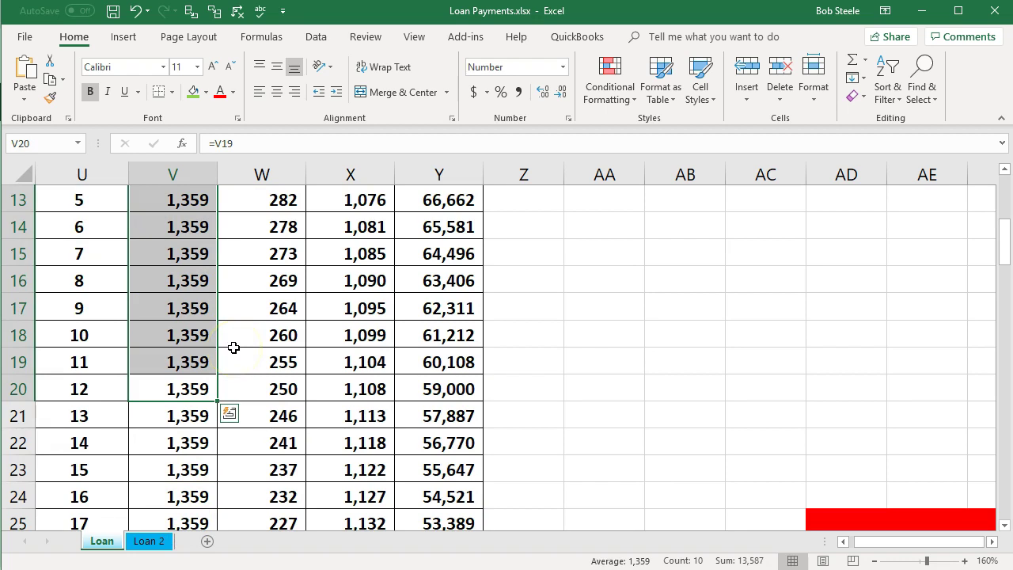
scroll(234, 348, "up", 3)
scroll(233, 348, "down", 1)
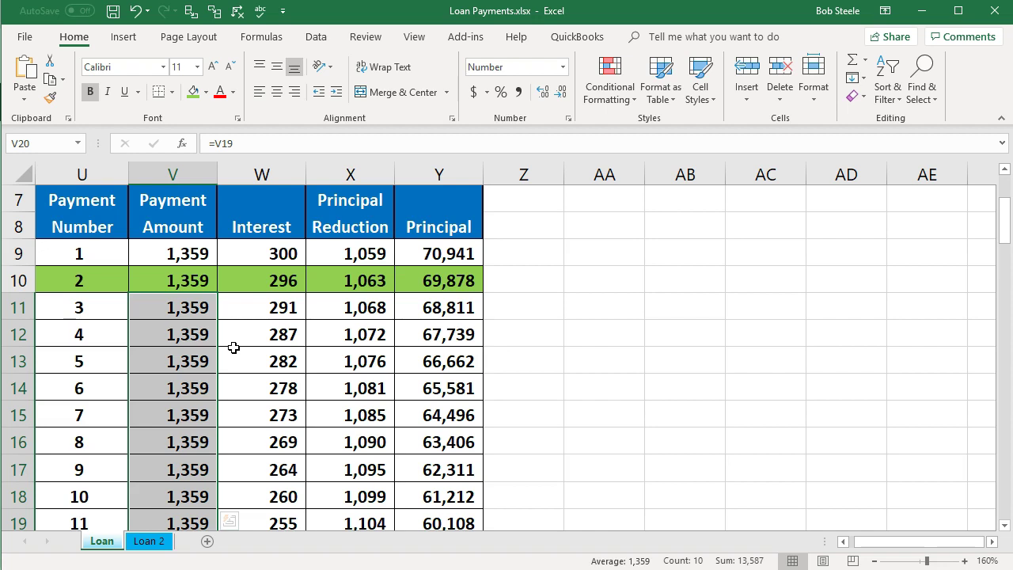
Check the principal after payment 2 and select the twelve payment amounts for payments 3 to 14.
left_click(192, 311)
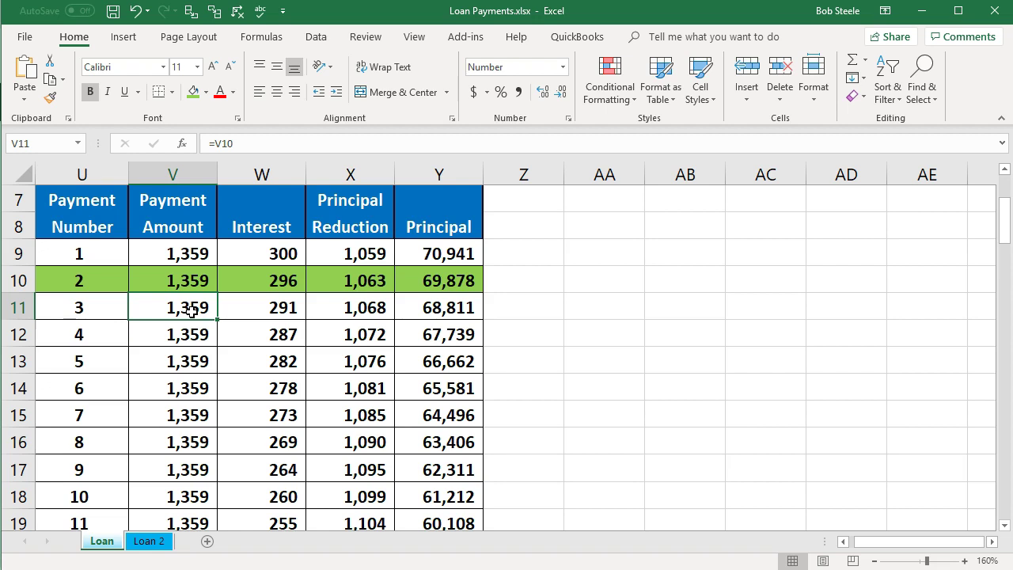
left_click(435, 274)
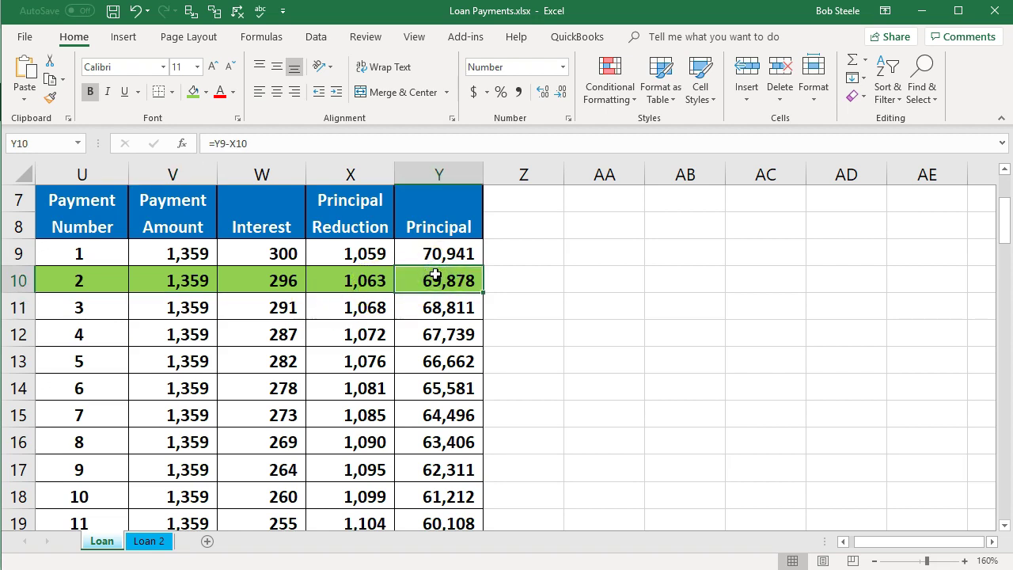
left_click(179, 311)
left_click_drag(180, 313, 170, 505)
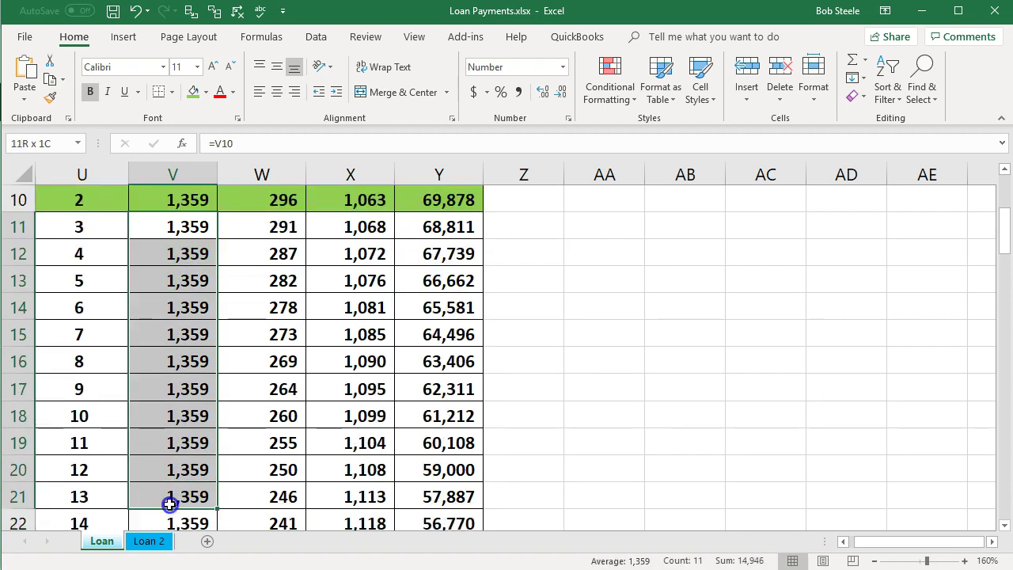
left_click_drag(169, 223, 174, 512)
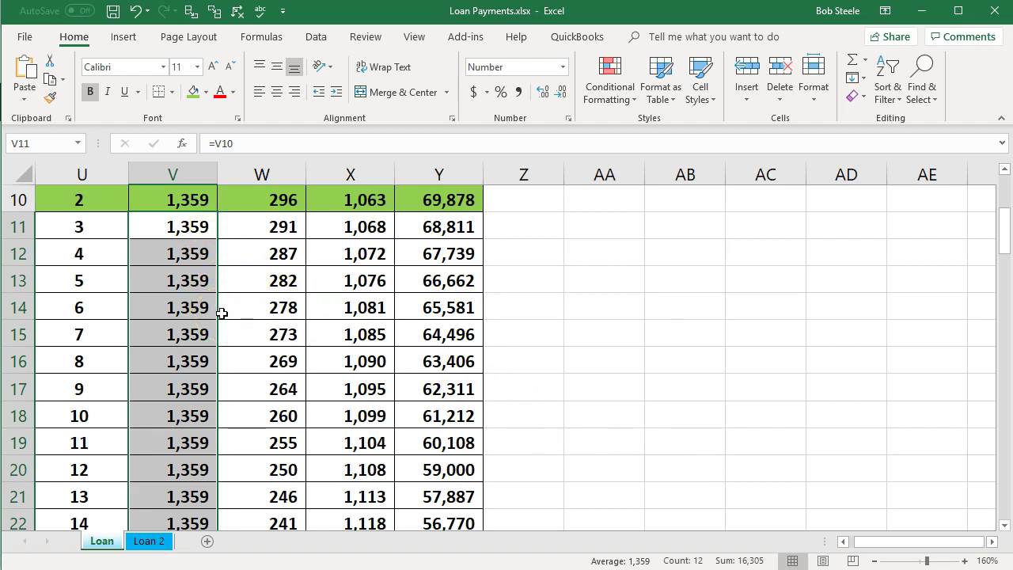
scroll(222, 313, "up", 1)
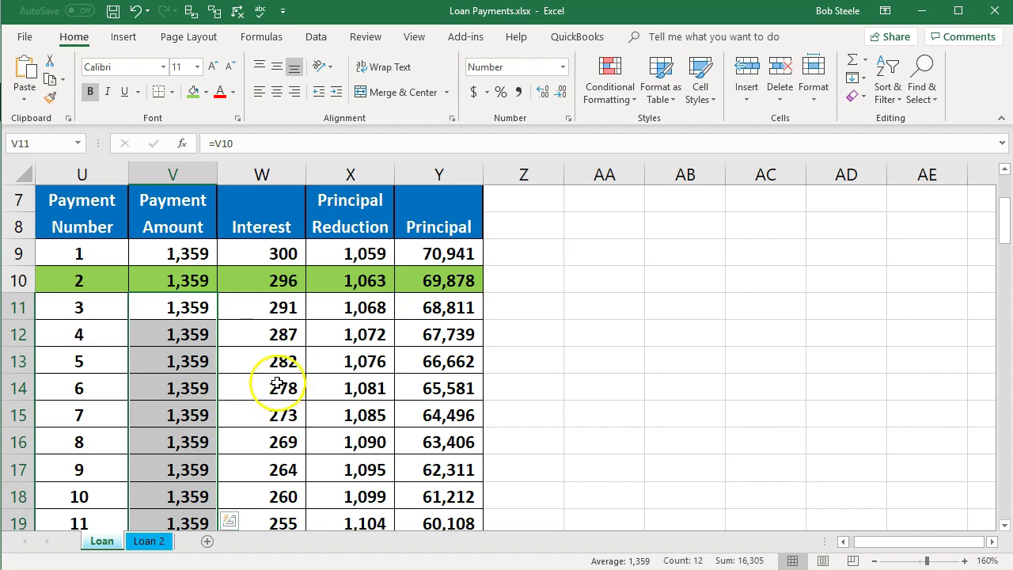
Compare the payment amount and interest of payment 6, and inspect the payment amounts of payments 3 and 2.
left_click(199, 393)
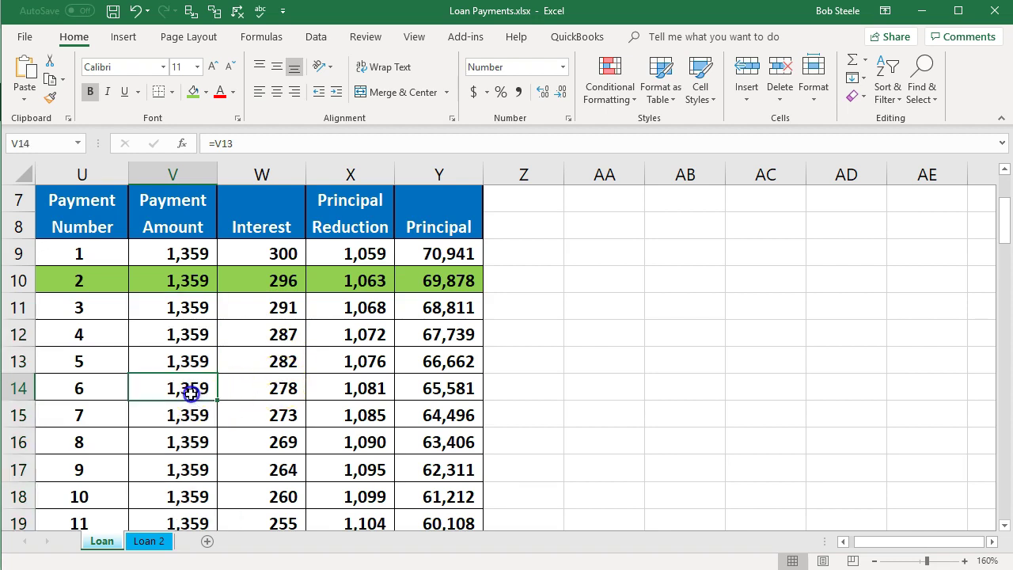
left_click(135, 393)
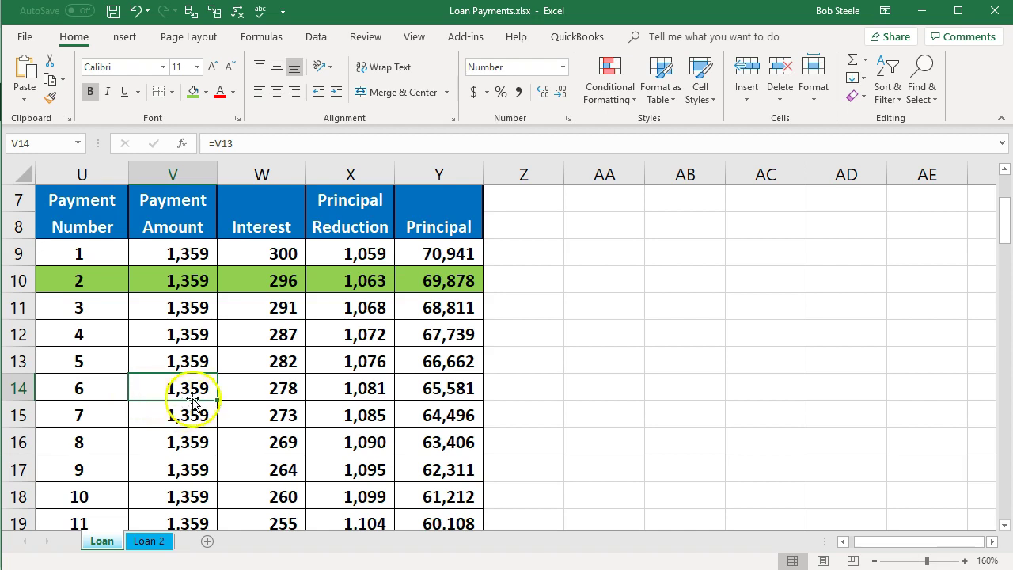
left_click(233, 384)
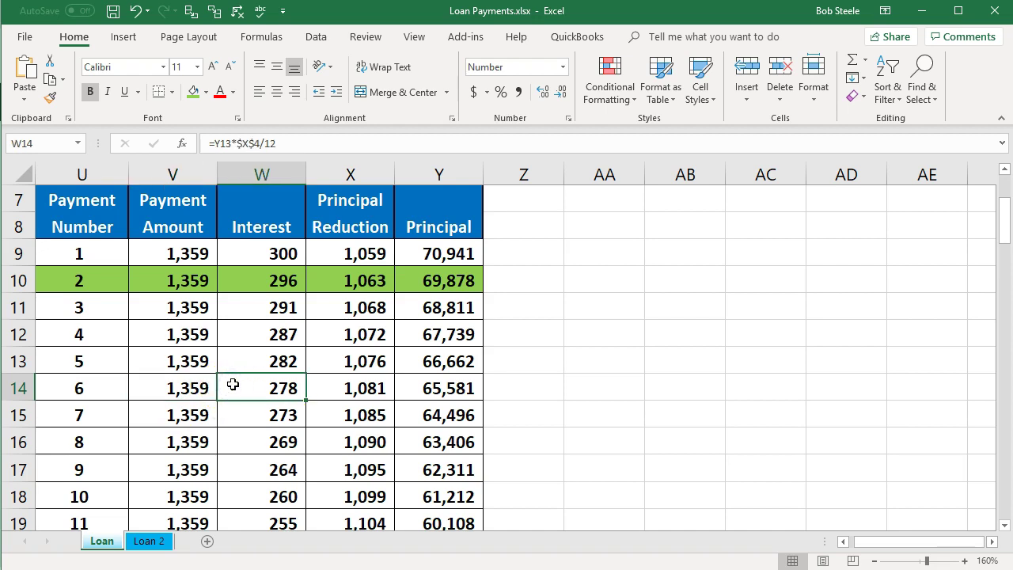
left_click(183, 385)
left_click(183, 385)
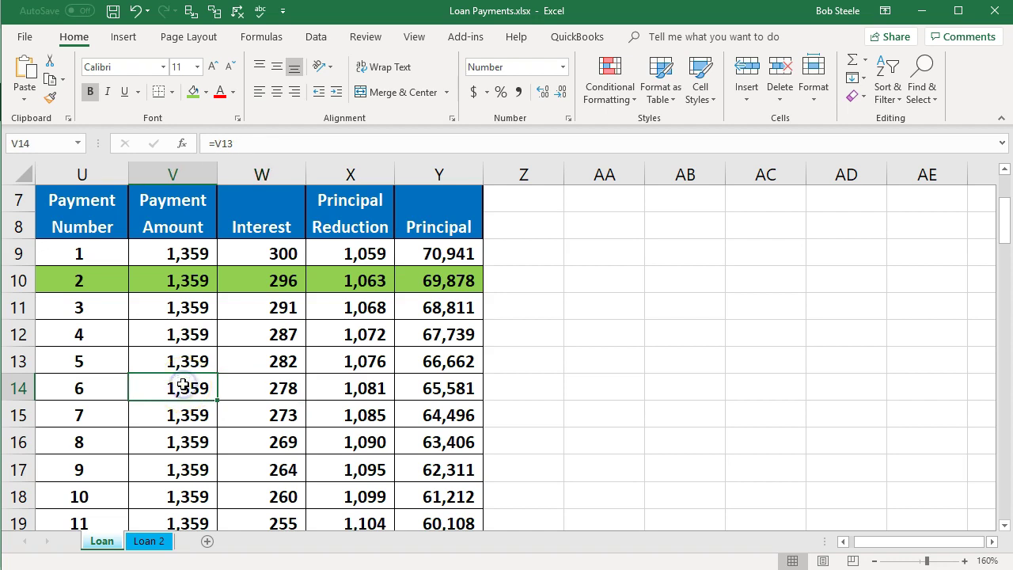
left_click(241, 384)
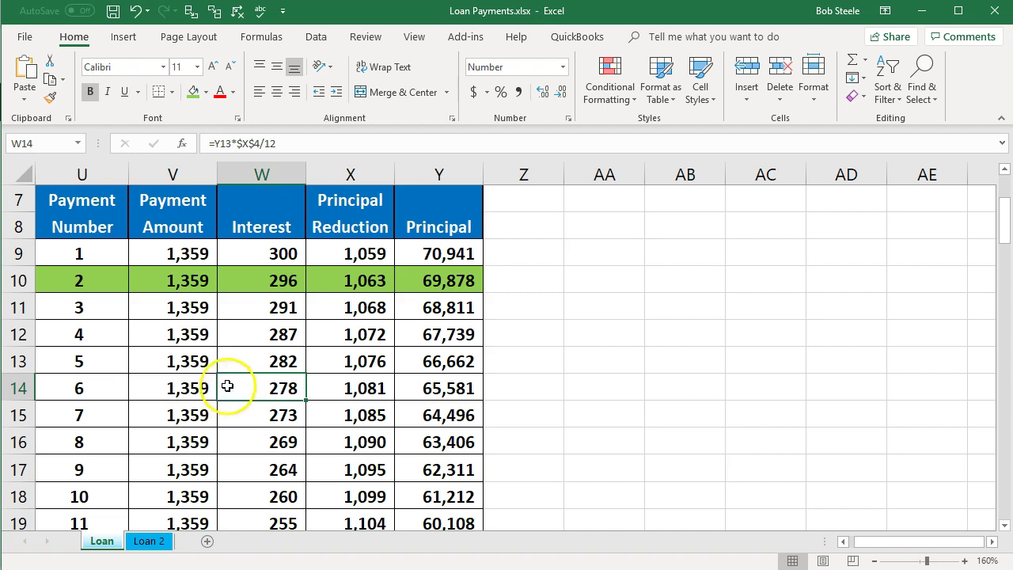
left_click(196, 308)
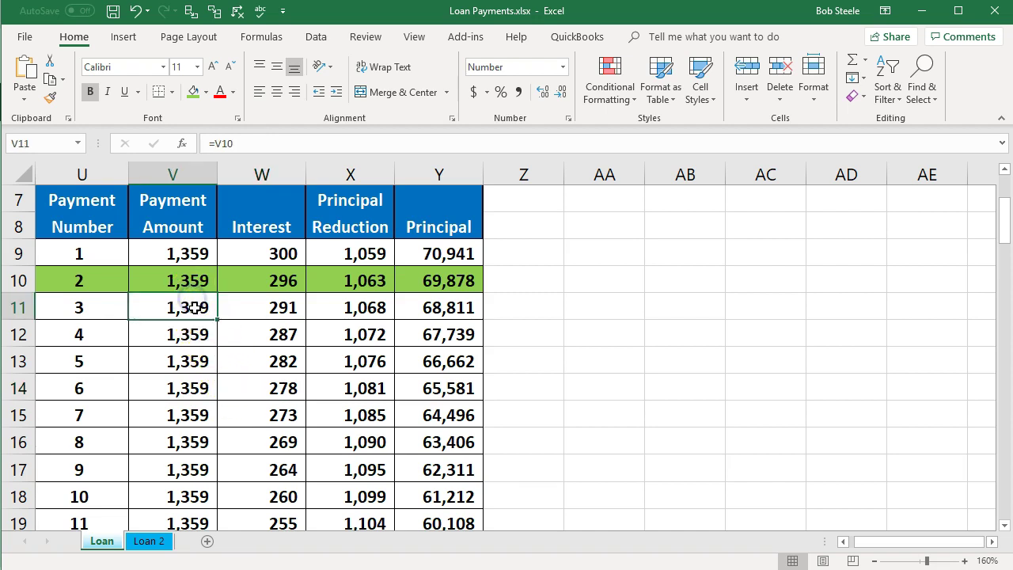
left_click(188, 286)
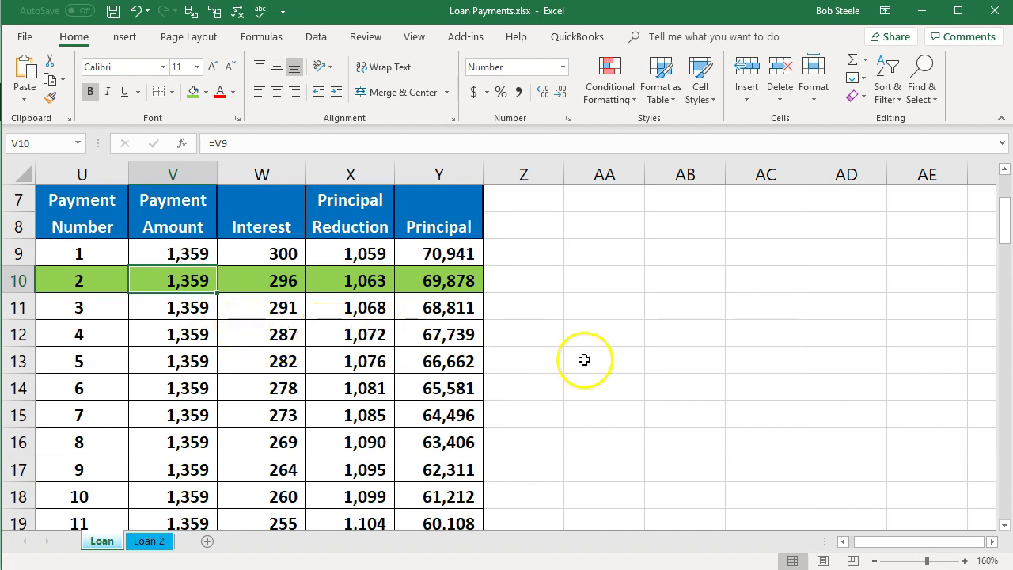
Examine the principal reduction amounts from payment 3 onward, selecting those of payments 3 to 11.
left_click(367, 307)
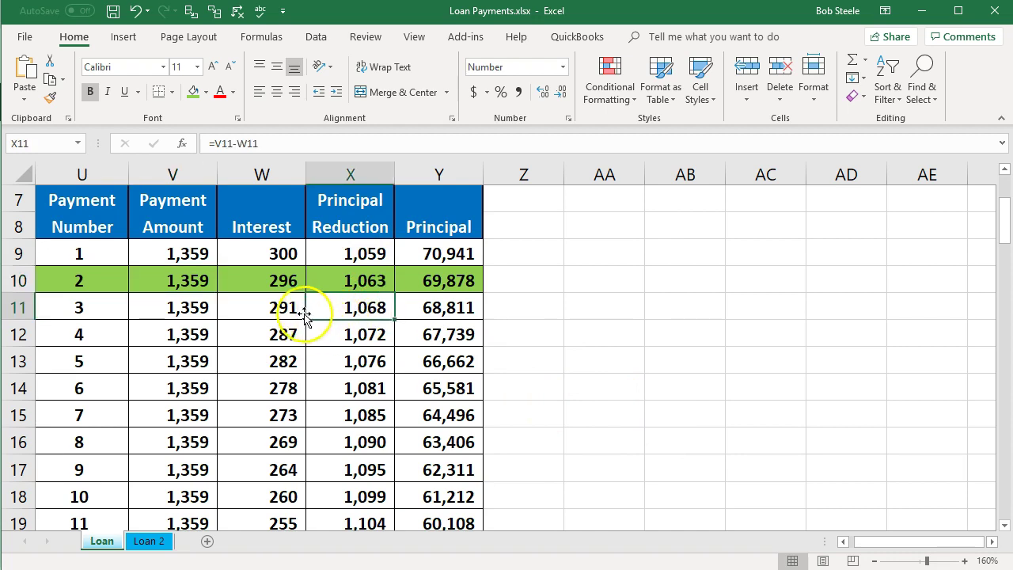
left_click(352, 325)
left_click_drag(351, 325, 345, 413)
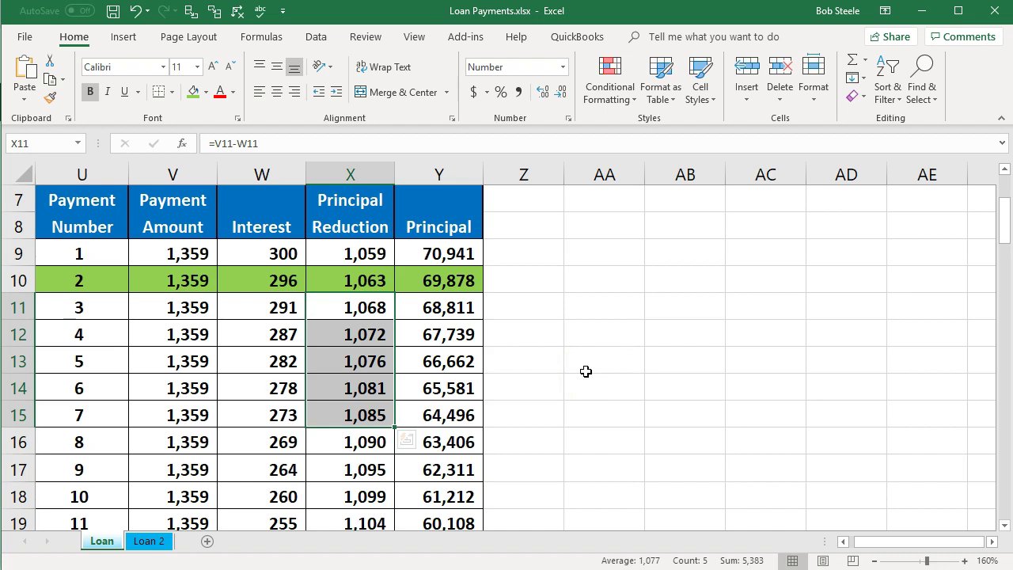
left_click(349, 311)
left_click_drag(349, 311, 346, 516)
scroll(657, 428, "down", 1)
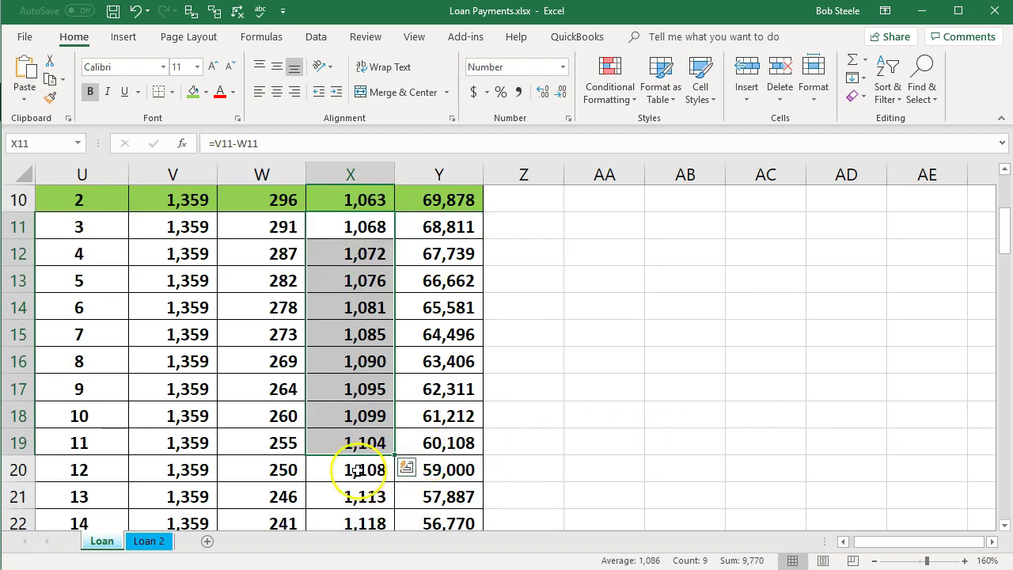
Fill the twelve principal reduction cells for payments 3 to 14 (X11:X22) with yellow.
left_click(365, 523)
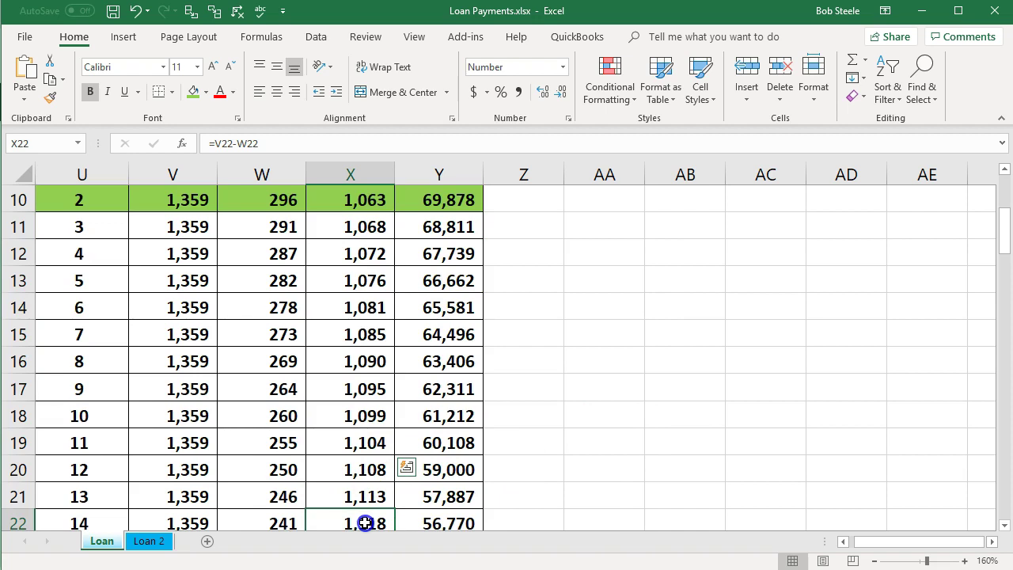
left_click_drag(365, 523, 369, 234)
right_click(362, 255)
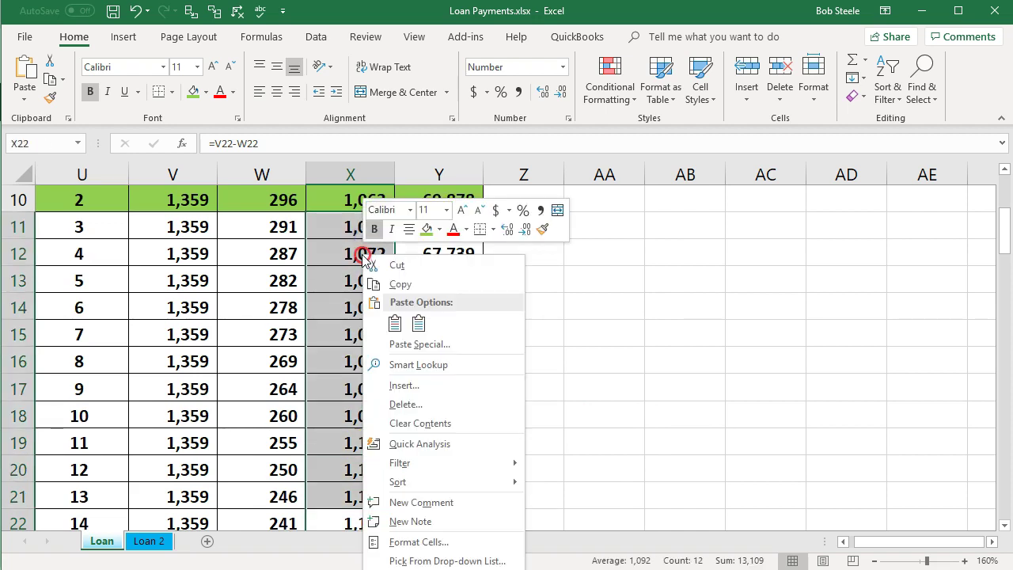
left_click(439, 229)
left_click(466, 353)
scroll(464, 355, "down", 2)
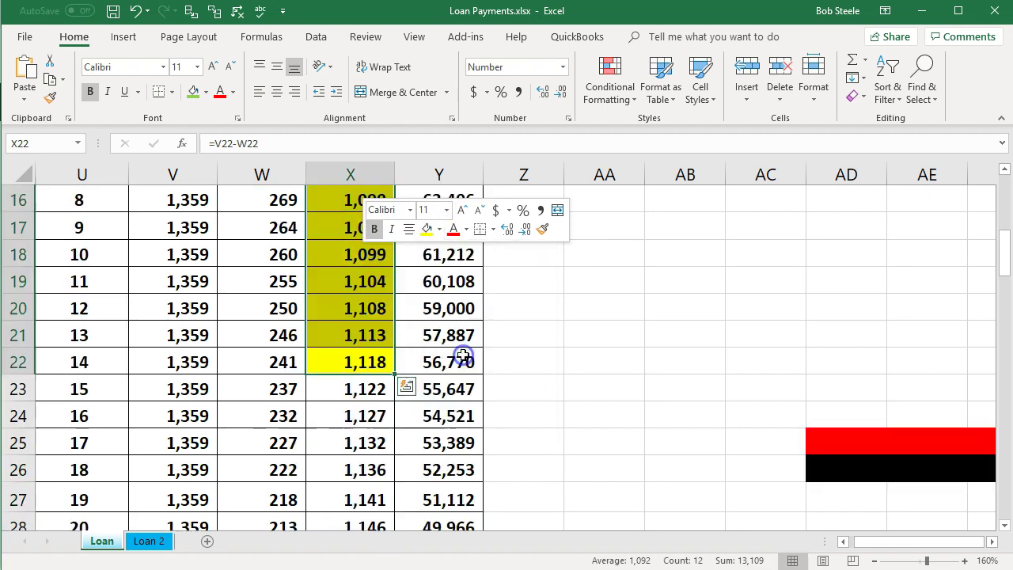
left_click(571, 397)
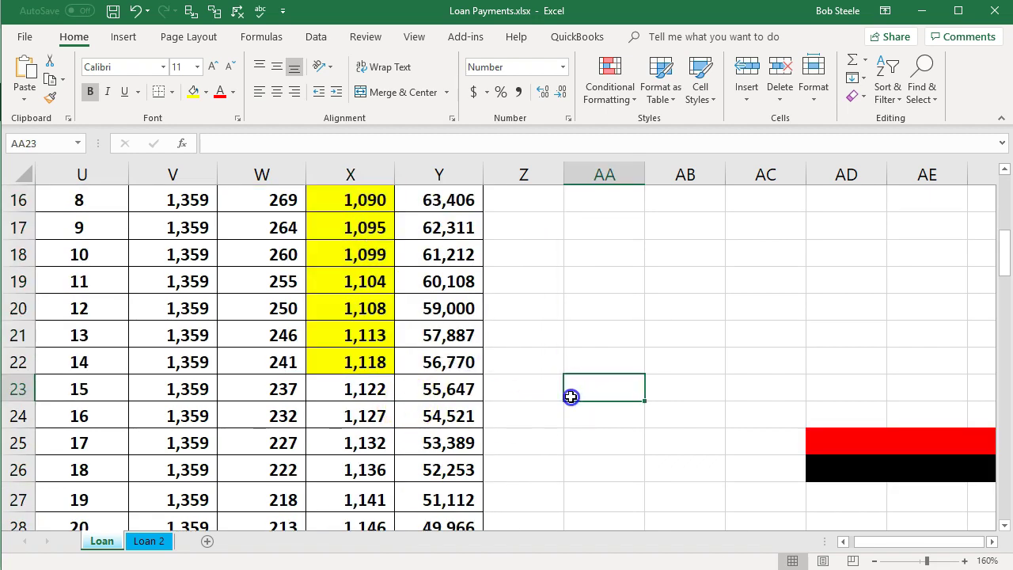
Fill the remaining principal cell for payment 14 (Y22) with yellow.
left_click(874, 560)
scroll(574, 438, "up", 2)
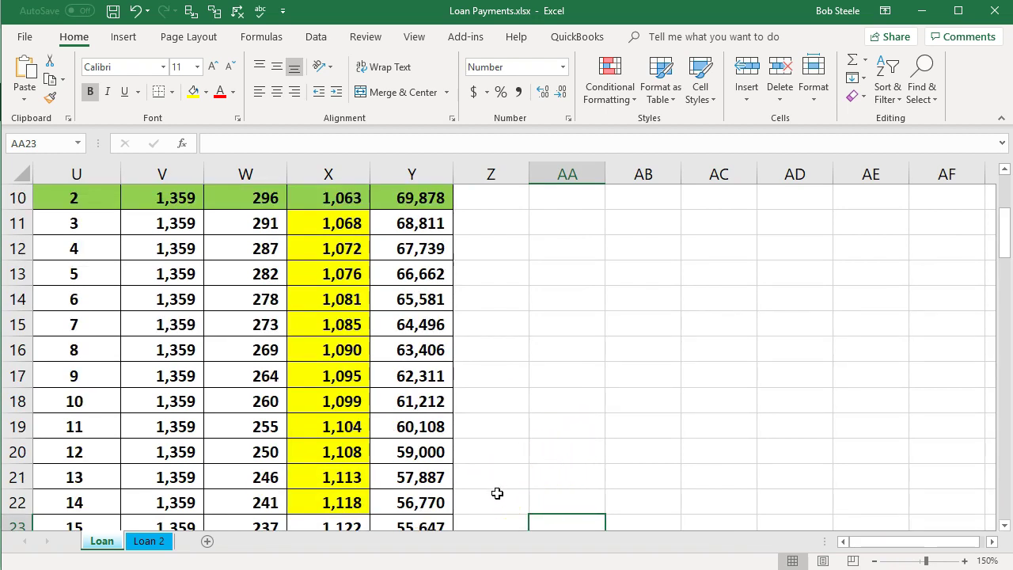
left_click(425, 500)
right_click(425, 501)
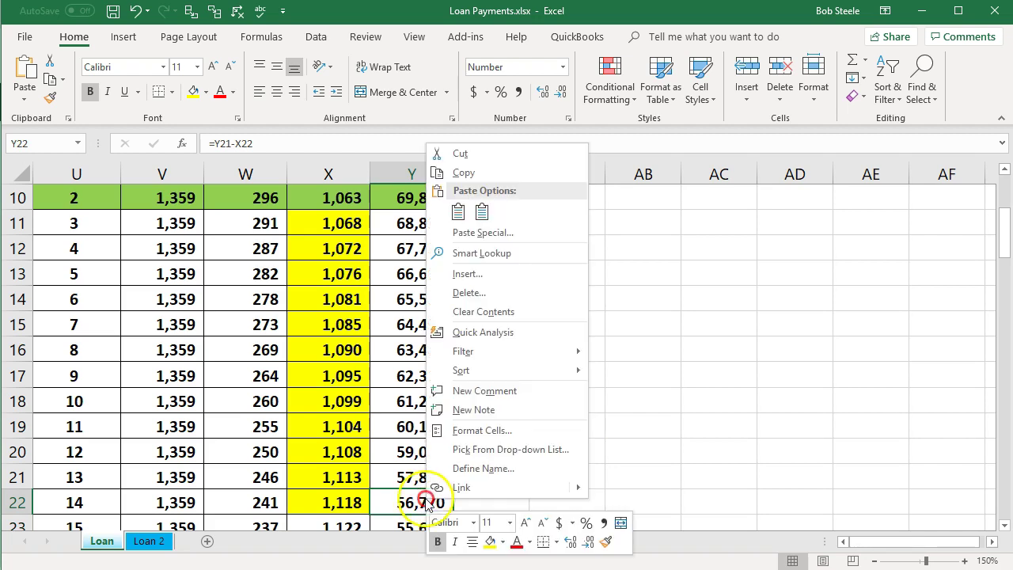
left_click(491, 542)
left_click(562, 402)
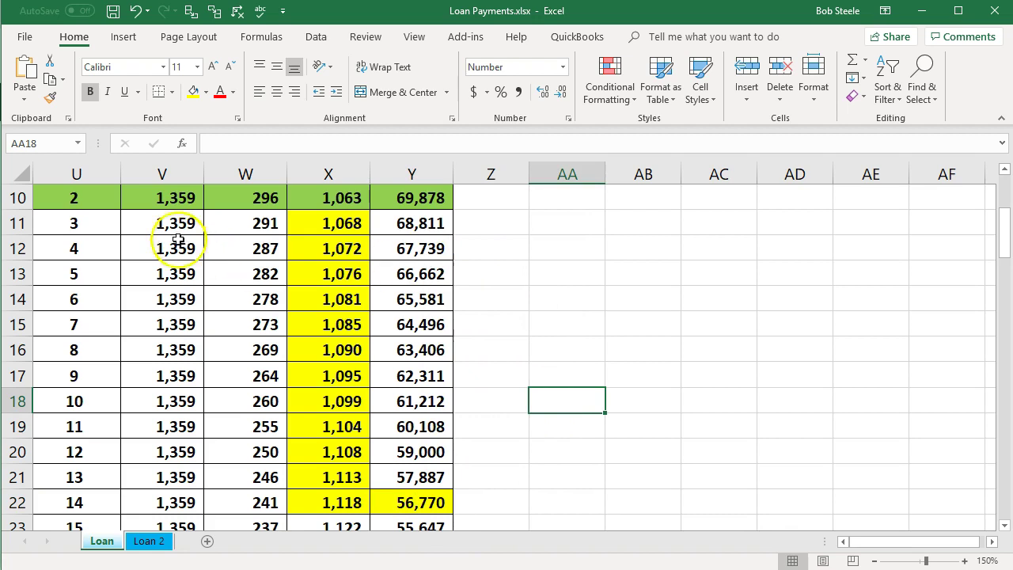
Compare the totals of payment amount, interest and principal reduction for payments 3 to 14, and check the principal after payment 14.
left_click_drag(176, 226, 181, 491)
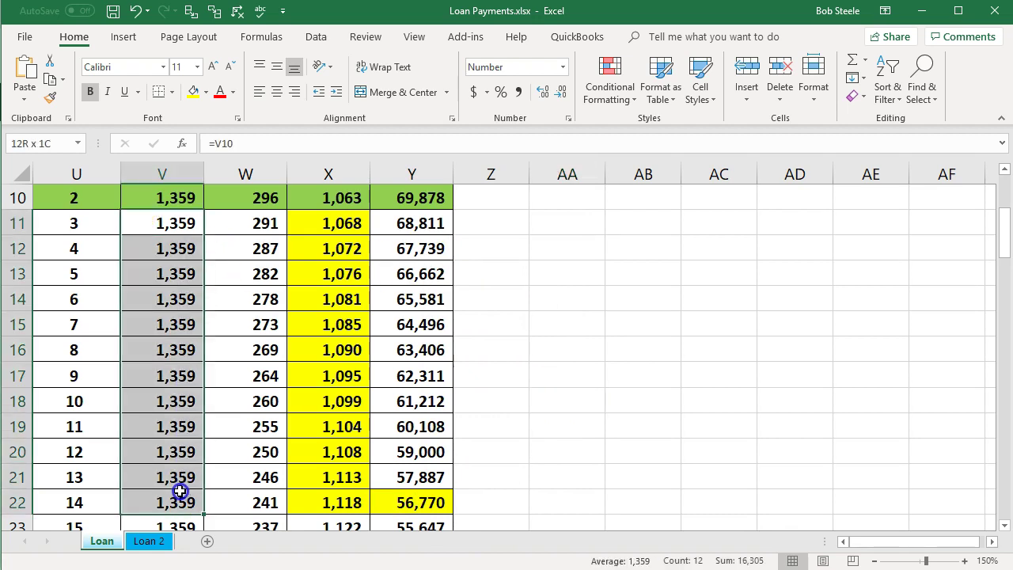
left_click_drag(237, 226, 272, 493)
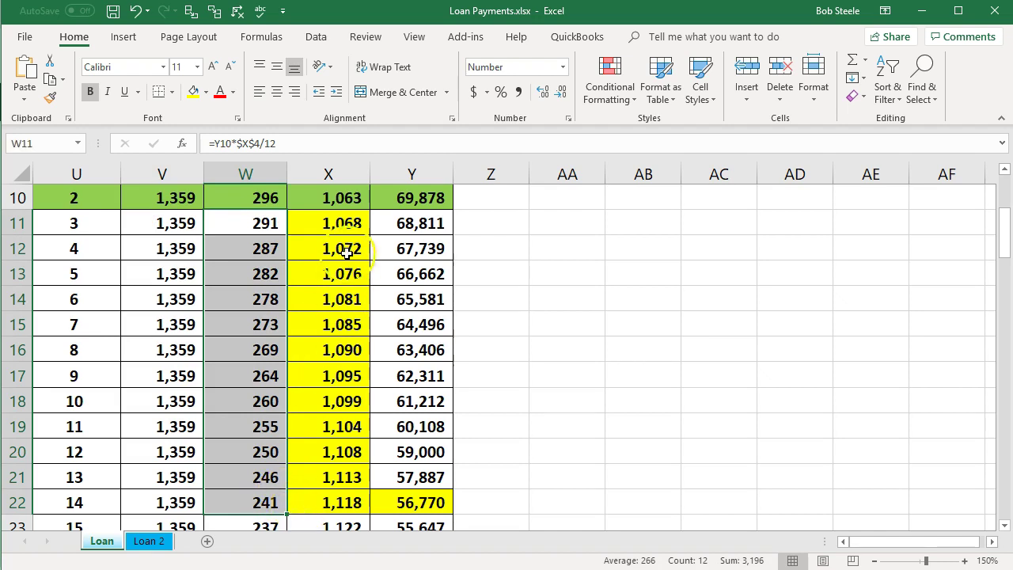
left_click_drag(340, 226, 345, 499)
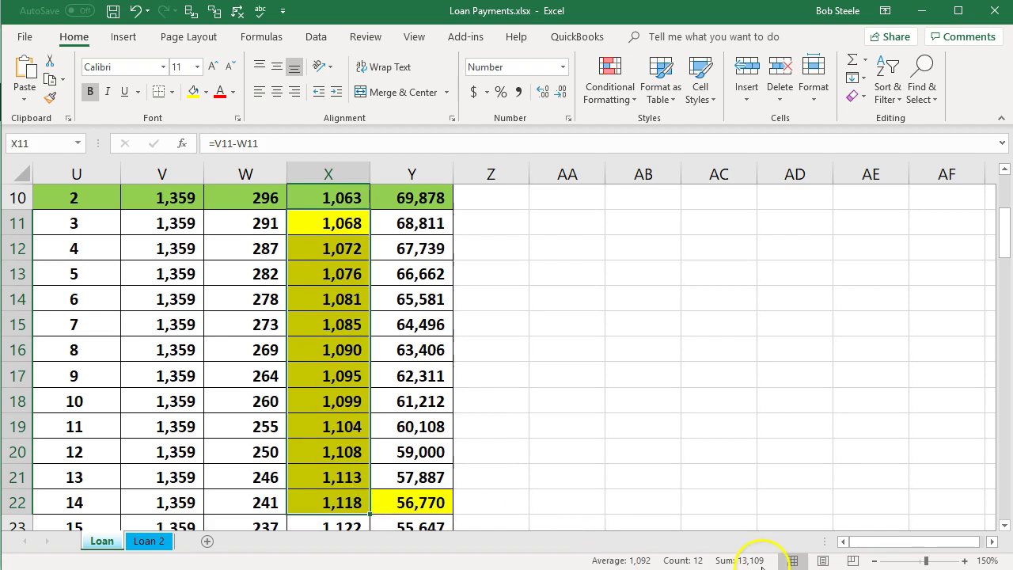
left_click(442, 502)
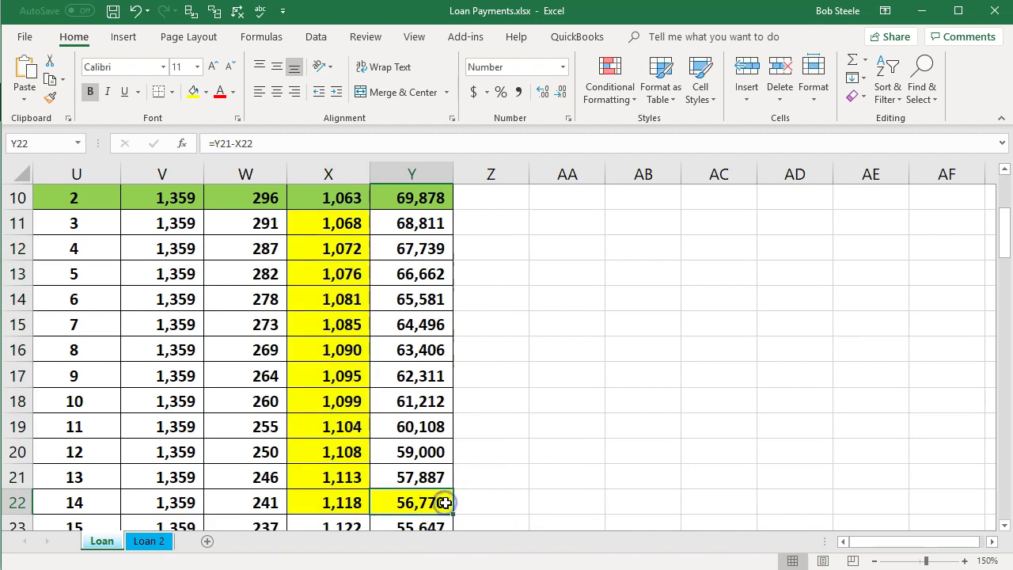
Enter the formula =Y10-Y22 in cell Z22 to subtract the principal after payment 14 from the principal after payment 2.
left_click(484, 503)
type("=")
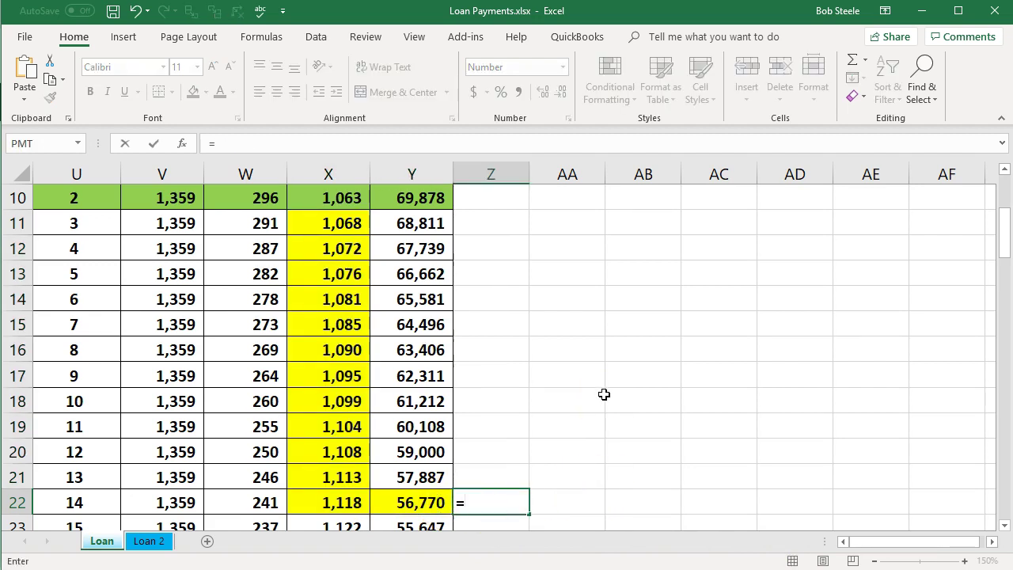
left_click(432, 199)
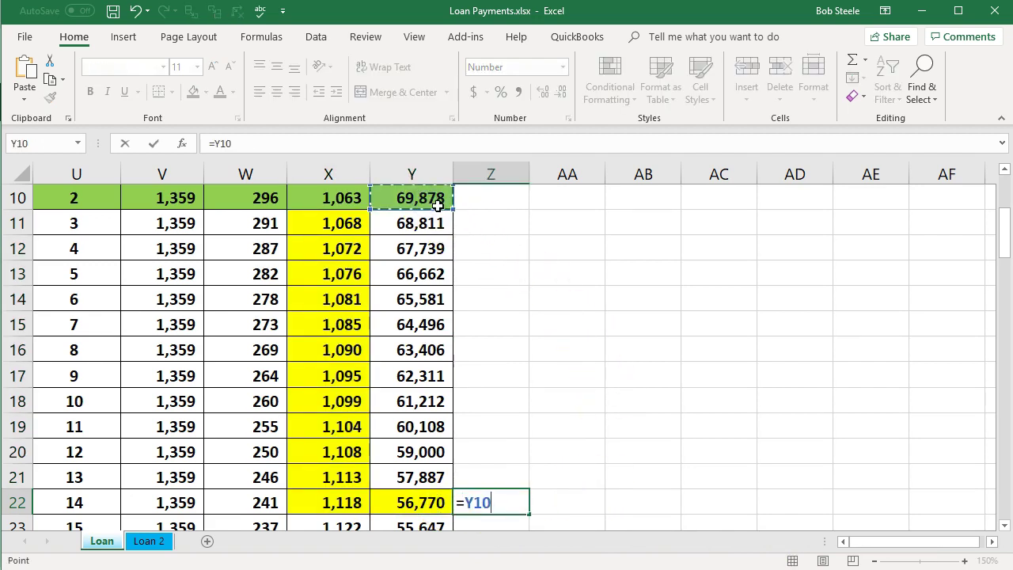
type("-")
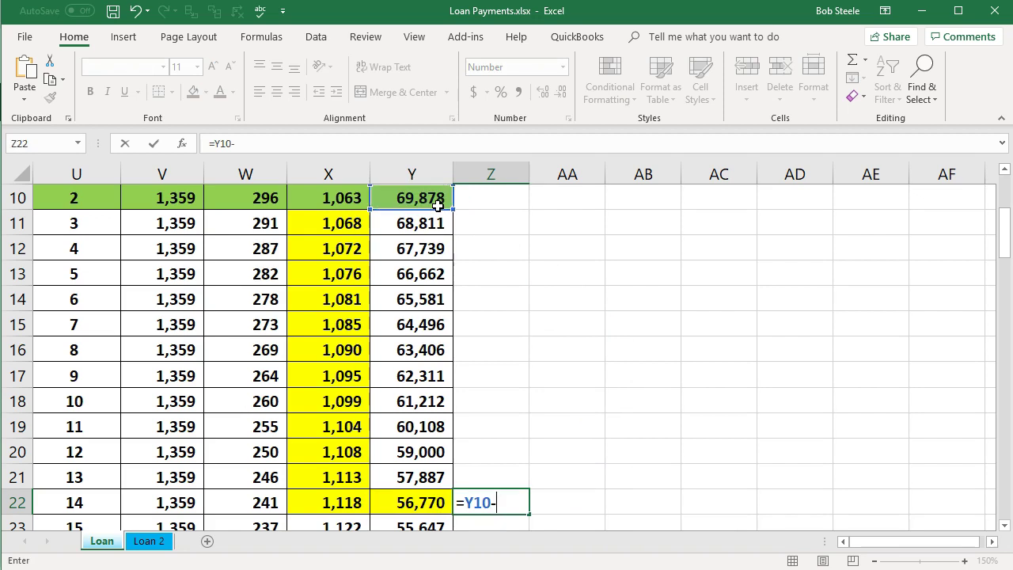
left_click(413, 504)
key("Tab")
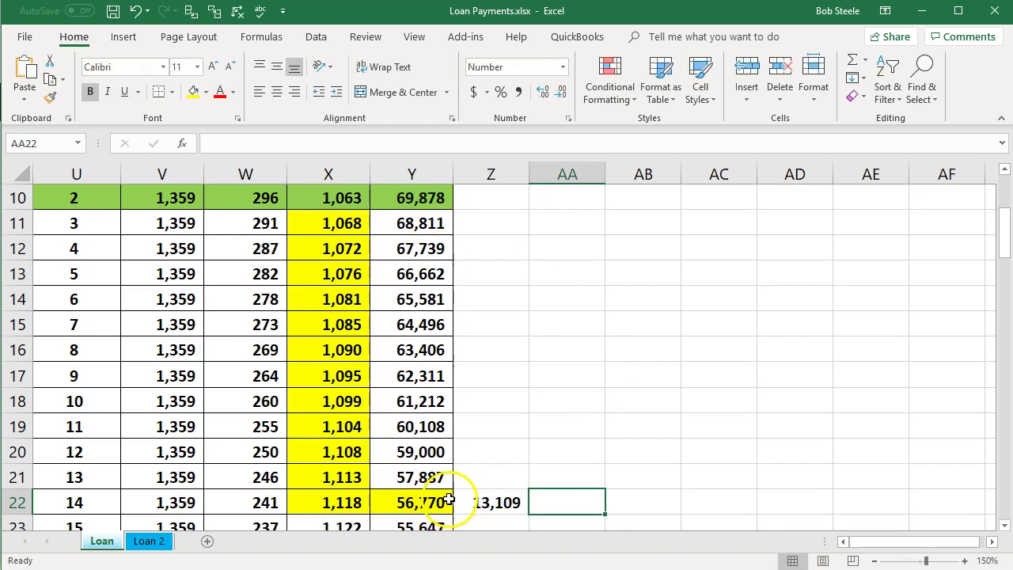
Check the principal after payments 2 and 14 against the summed principal reductions and interest of payments 3 to 14.
left_click(417, 201)
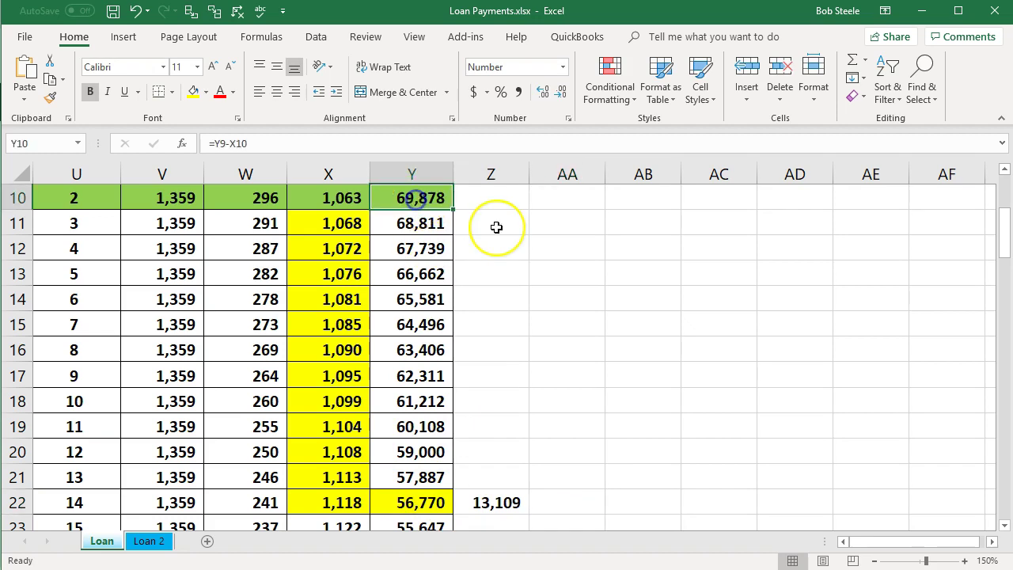
left_click(423, 502)
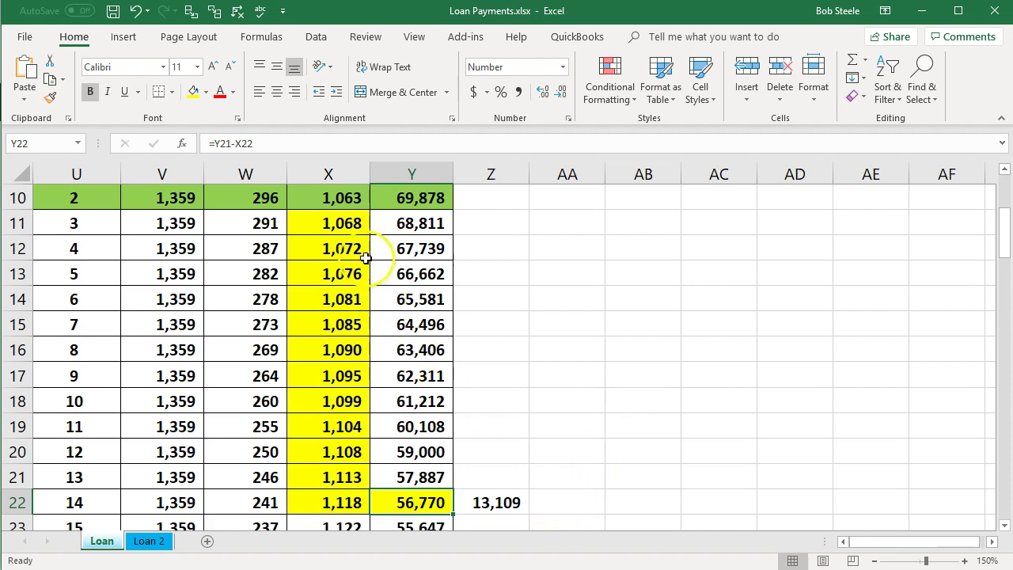
left_click_drag(340, 228, 328, 497)
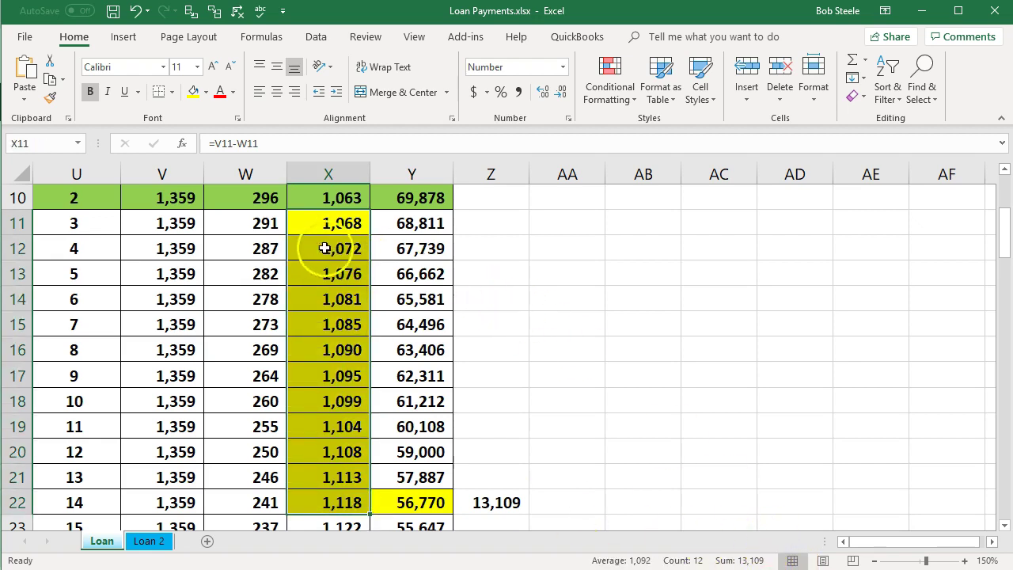
left_click_drag(247, 230, 236, 503)
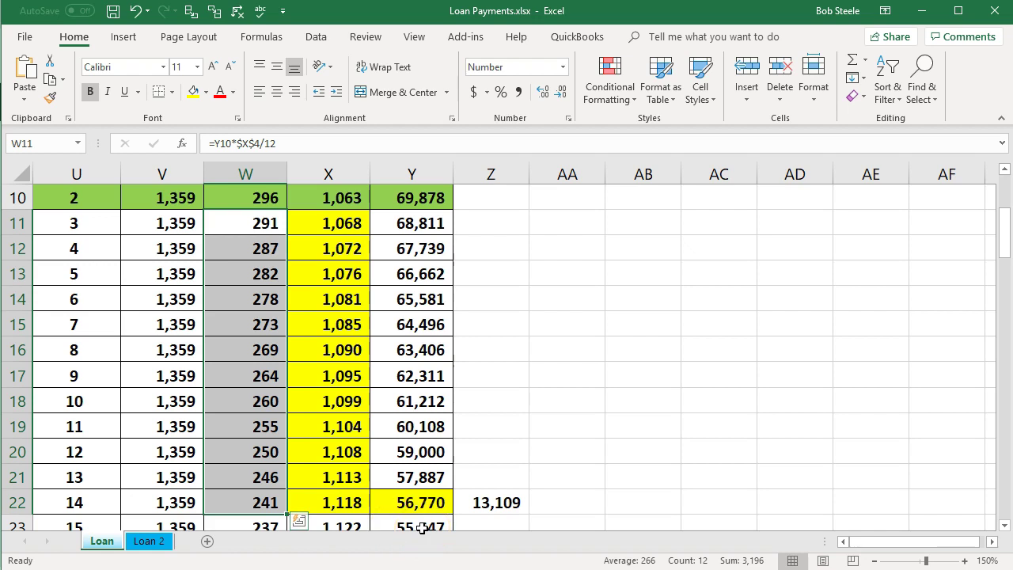
left_click(427, 199)
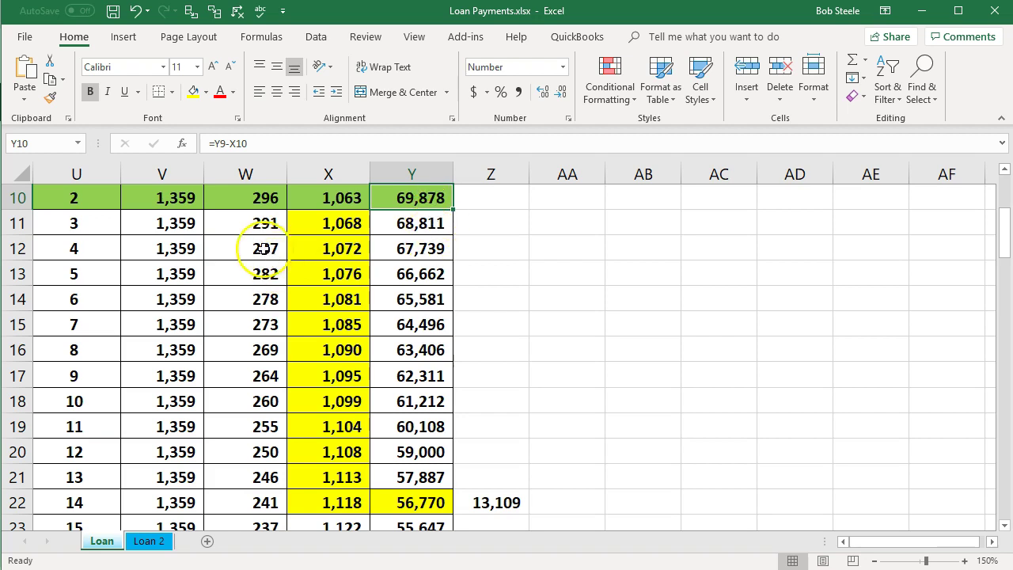
left_click_drag(241, 225, 237, 500)
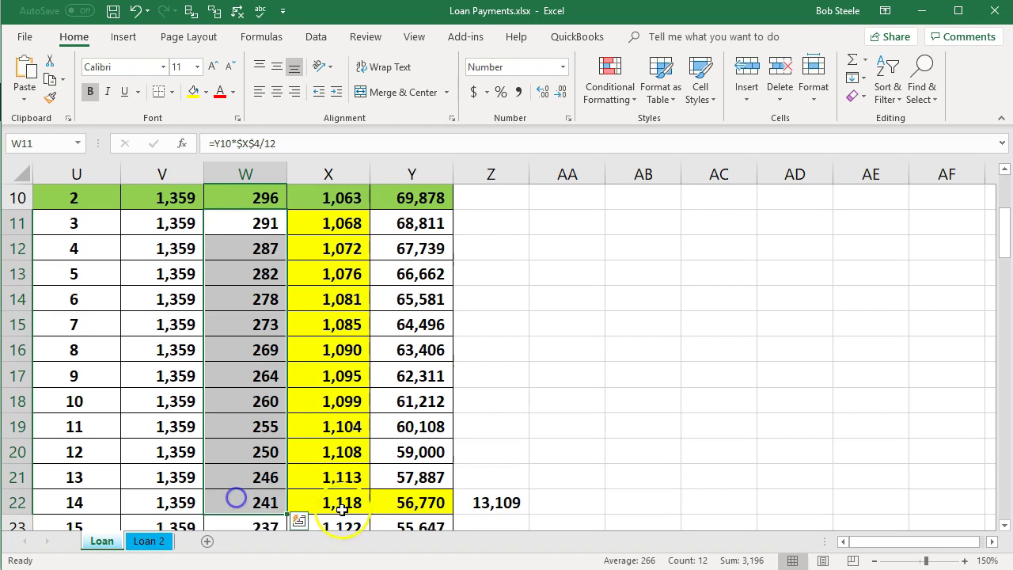
Review the short-term portion in Z22 against the principal balances after payments 2 and 14.
left_click(497, 502)
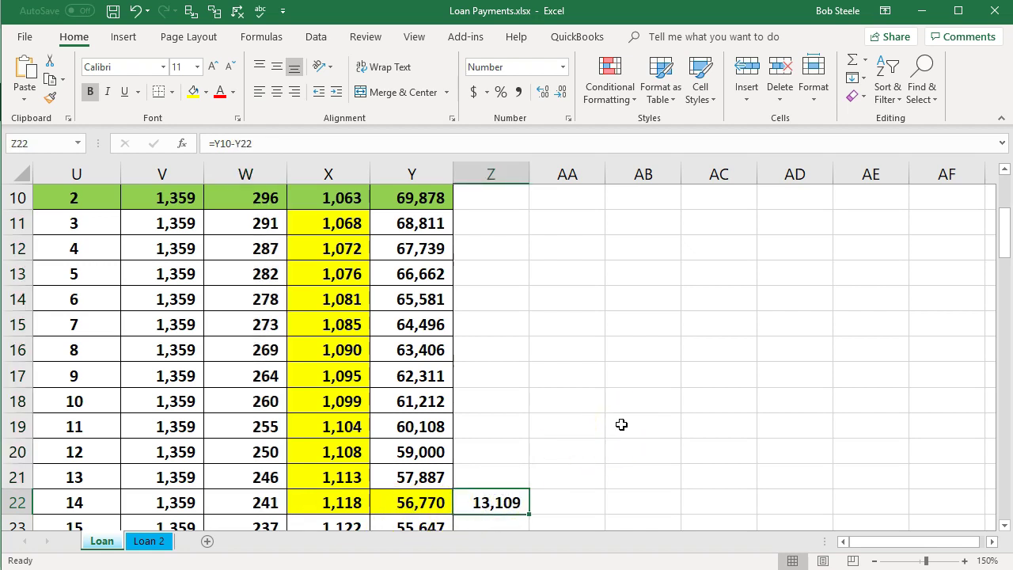
left_click(429, 199)
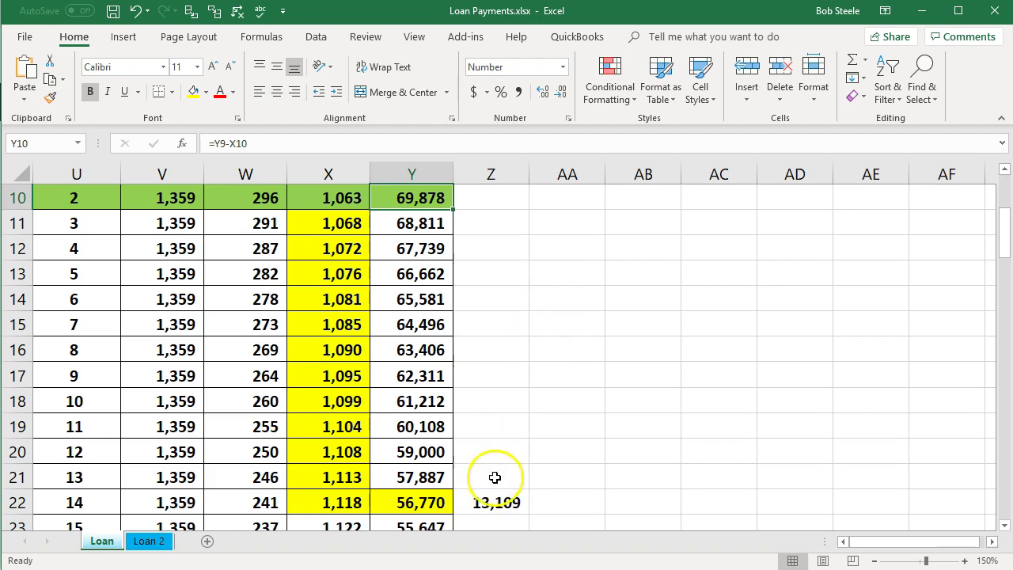
left_click(495, 502)
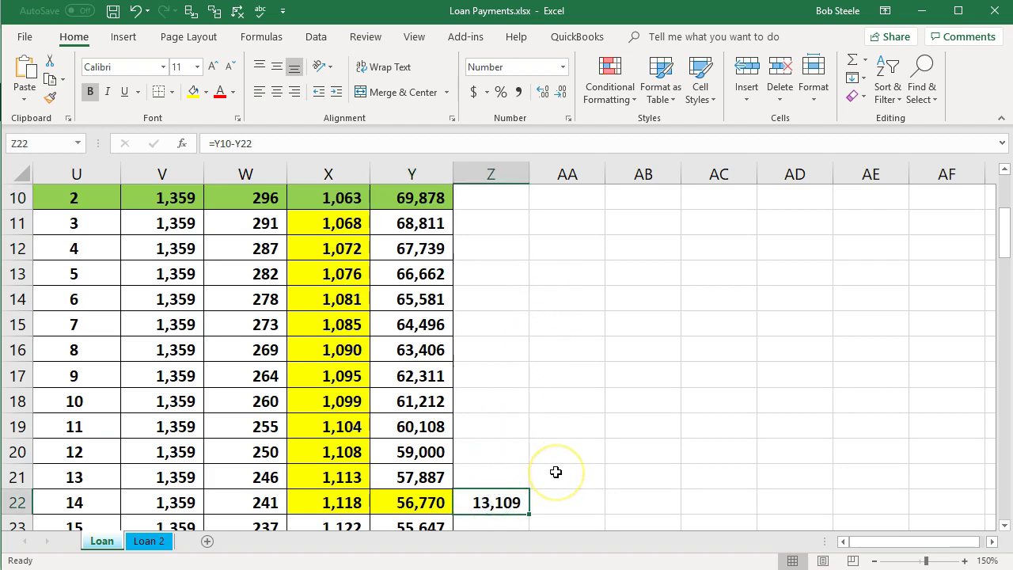
left_click(435, 504)
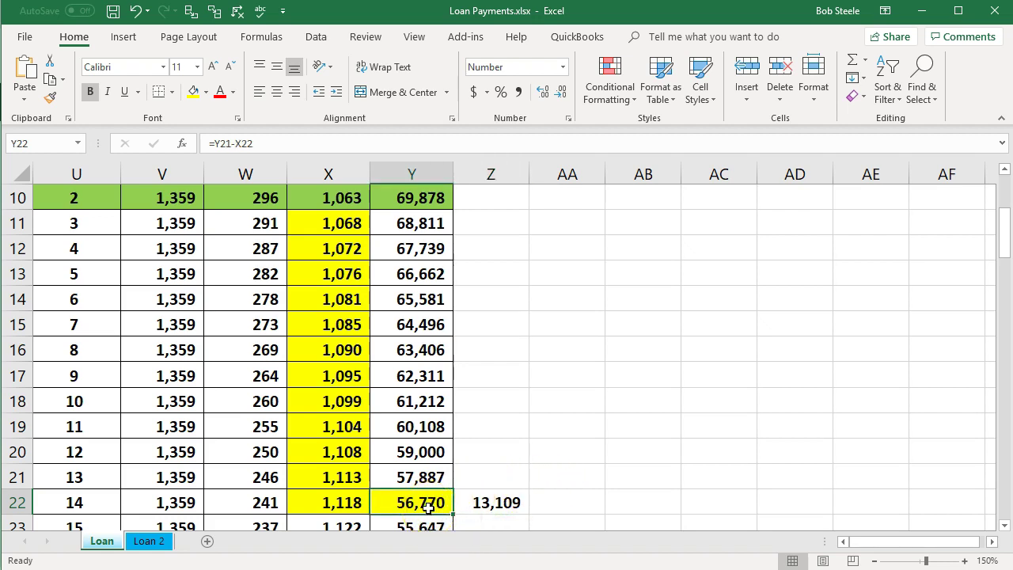
left_click(493, 505)
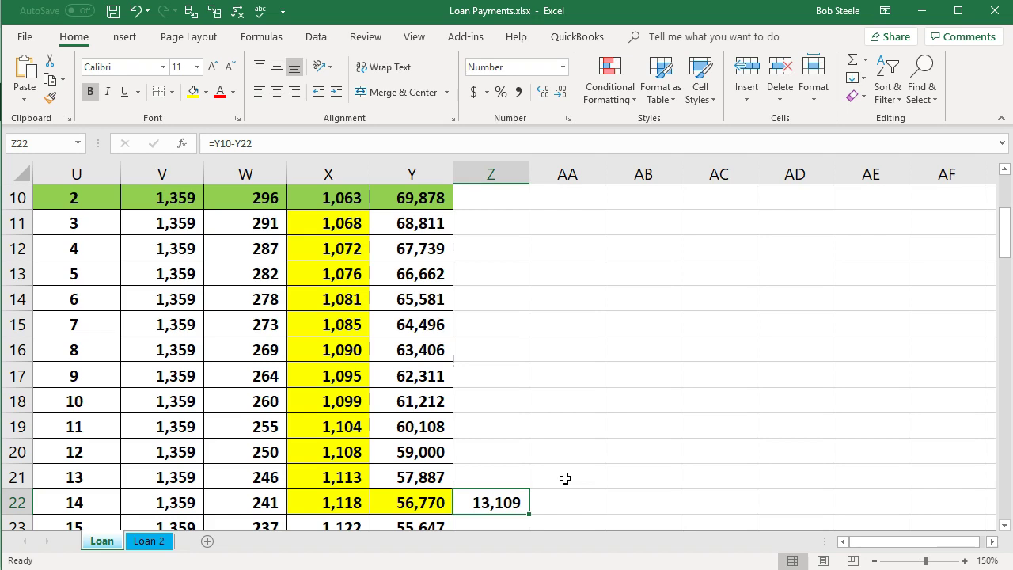
Compare the principal after payment 2 with the Loan Payable balance in the QuickBooks transaction report, and return to the Excel workbook.
left_click(413, 200)
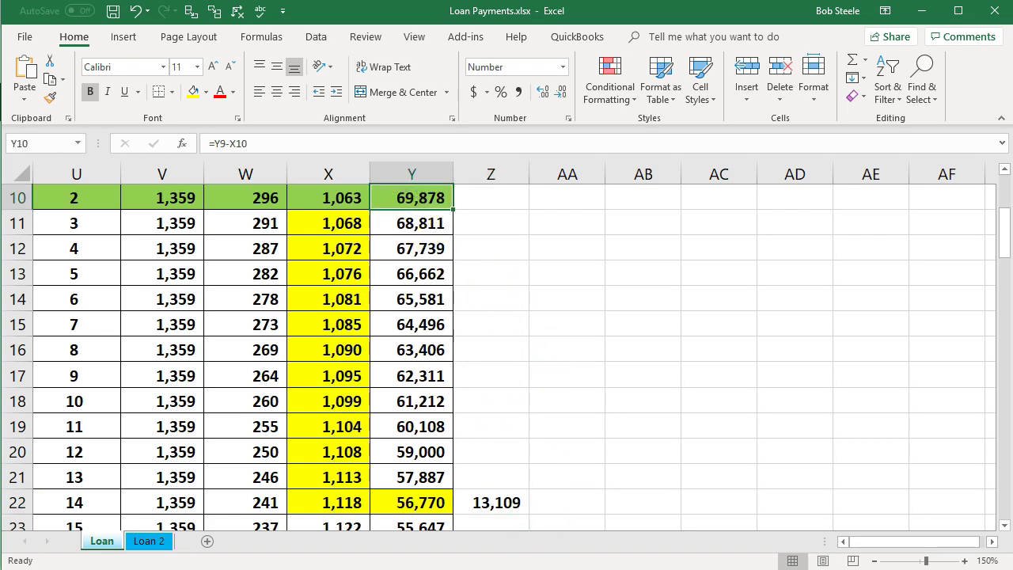
key("alt+Tab")
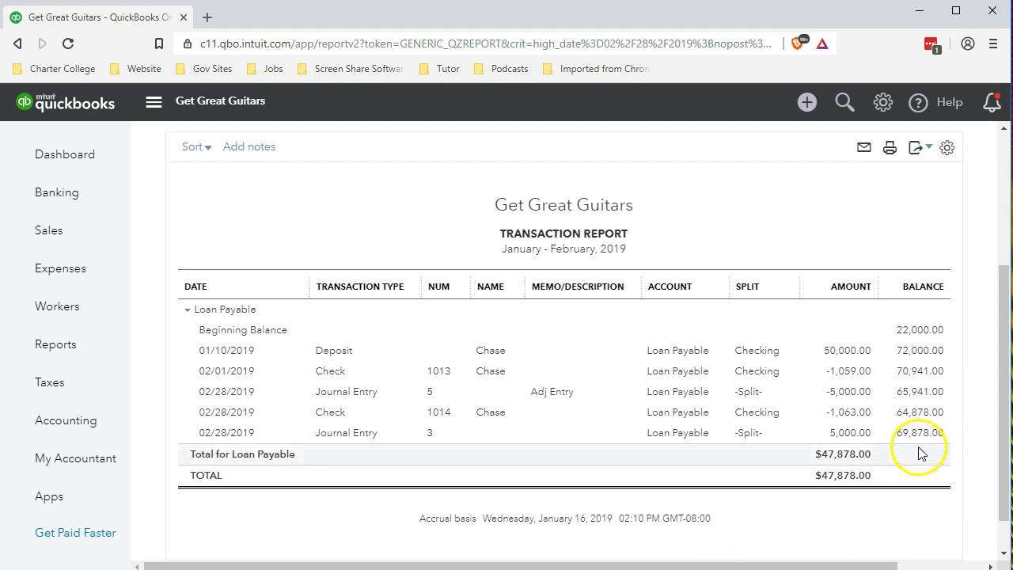
left_click(919, 10)
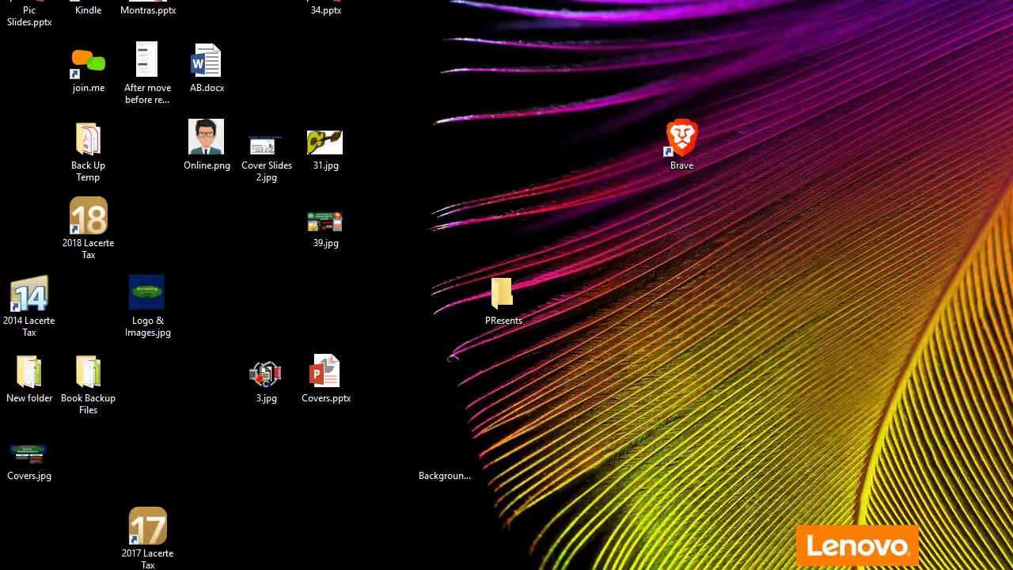
key("alt+Tab")
Check the short-term portion in Z22 and the long-term portion in Y22, and switch to the QuickBooks transaction report for Get Great Guitars.
left_click(493, 501)
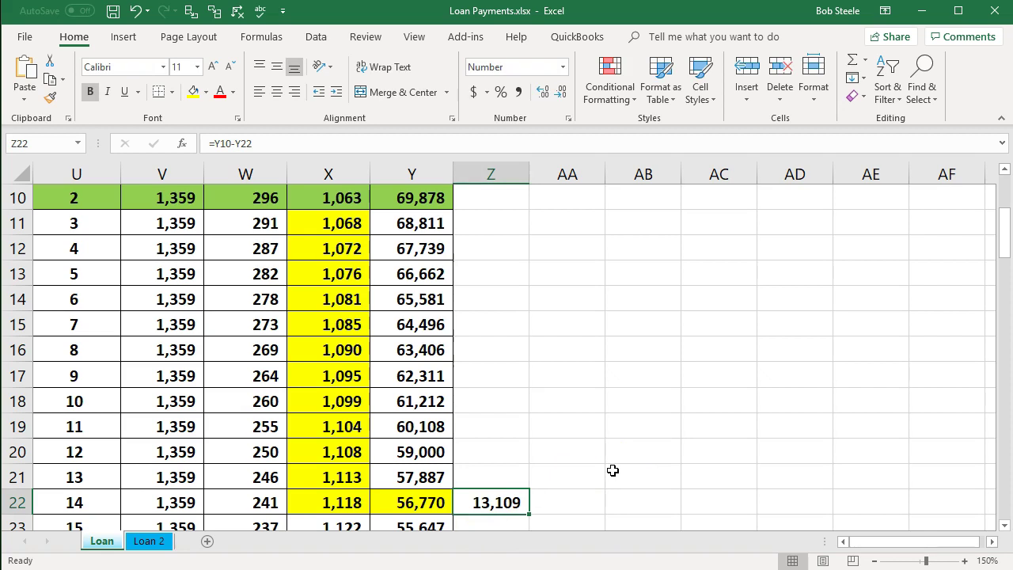
left_click(431, 504)
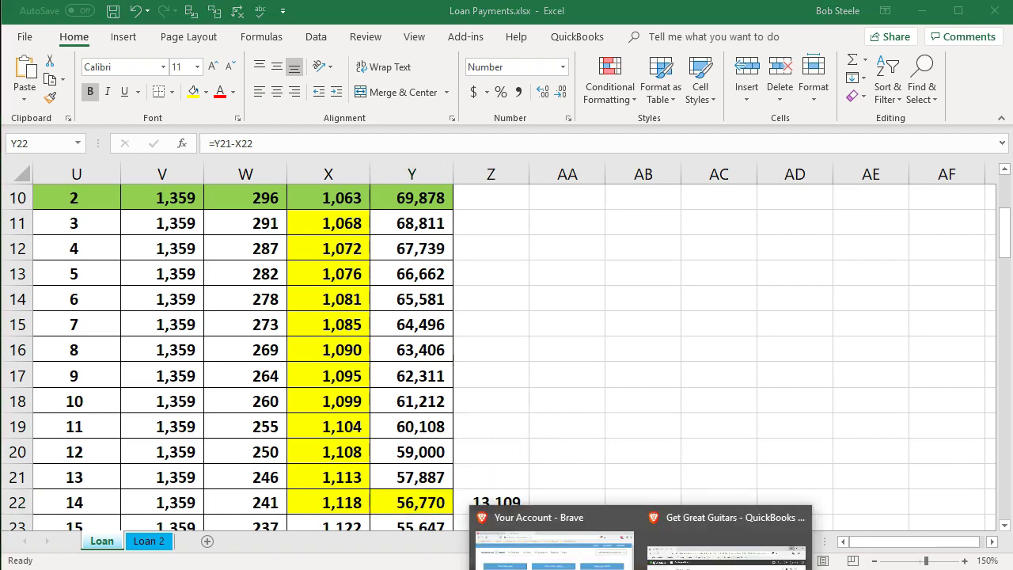
left_click(720, 538)
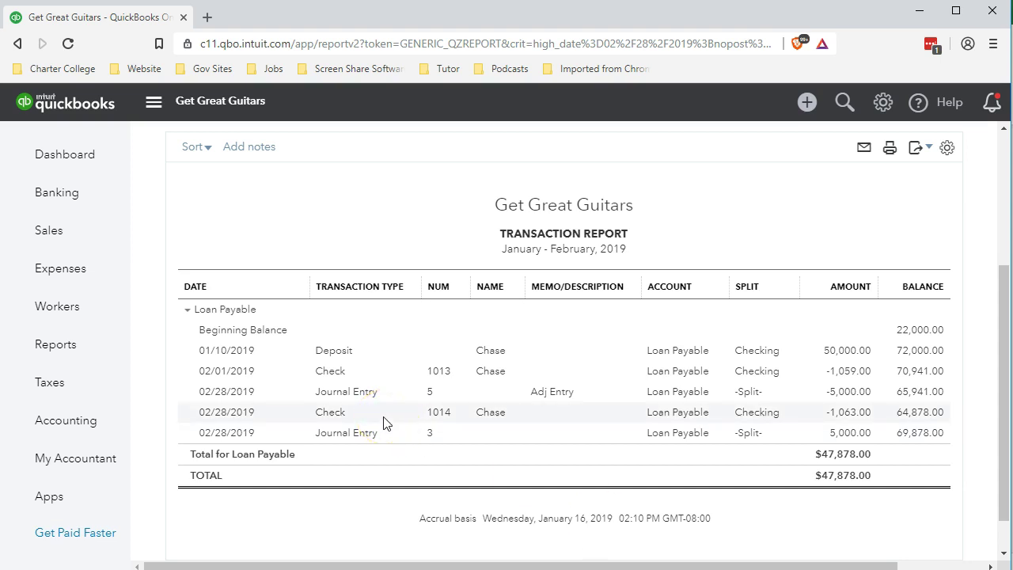
Return from the transaction report to the balance sheet and check the current and long-term loan payable balances.
scroll(378, 425, "up", 5)
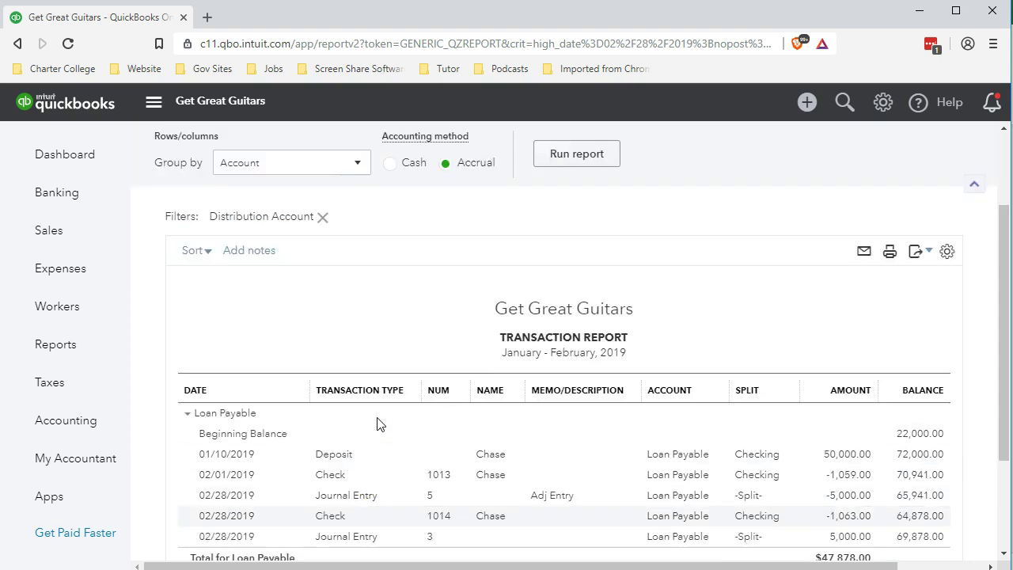
left_click(235, 188)
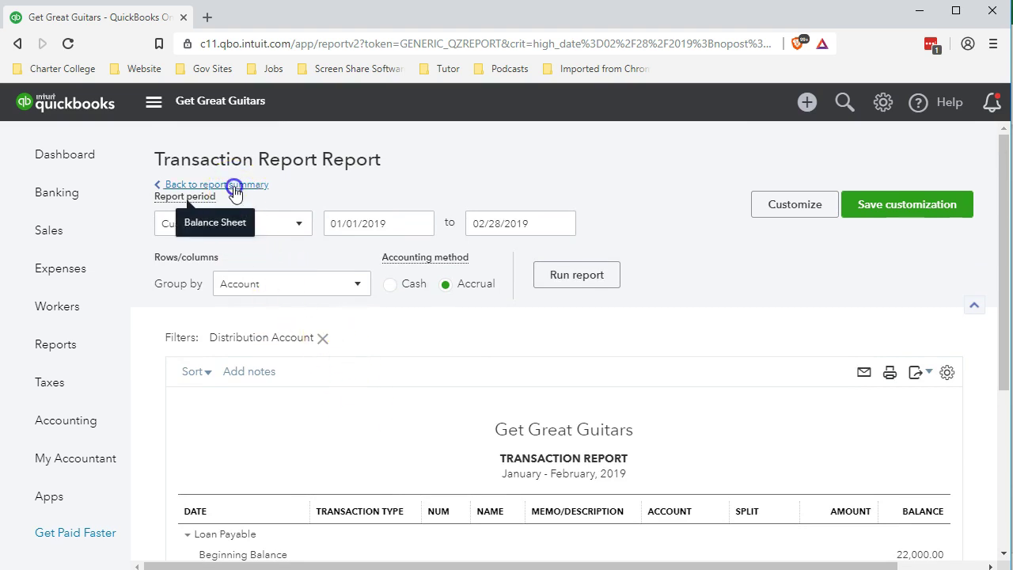
scroll(478, 356, "down", 10)
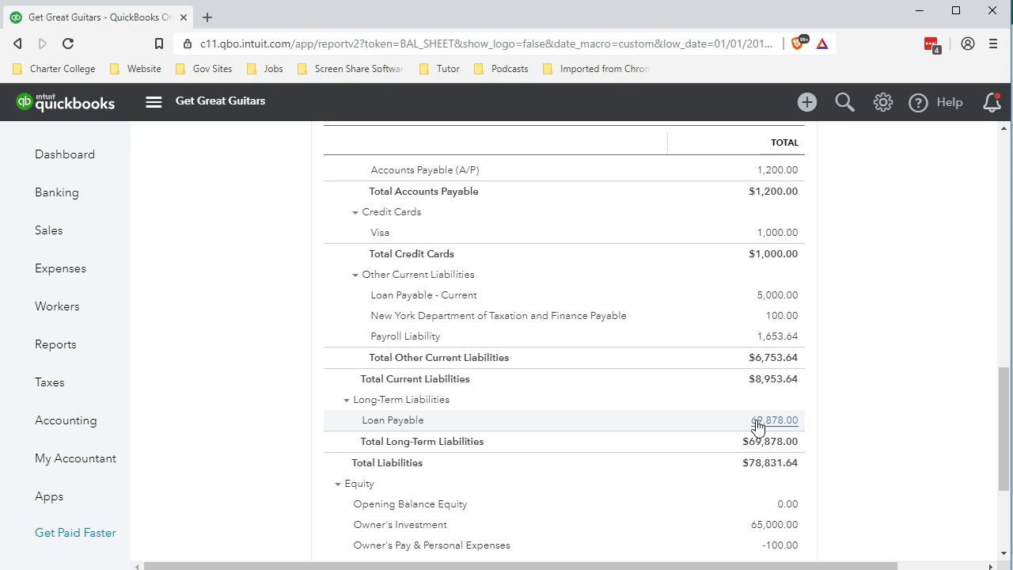
Locate the long-term Loan Payable account in the Chart of Accounts and open its register.
left_click(102, 423)
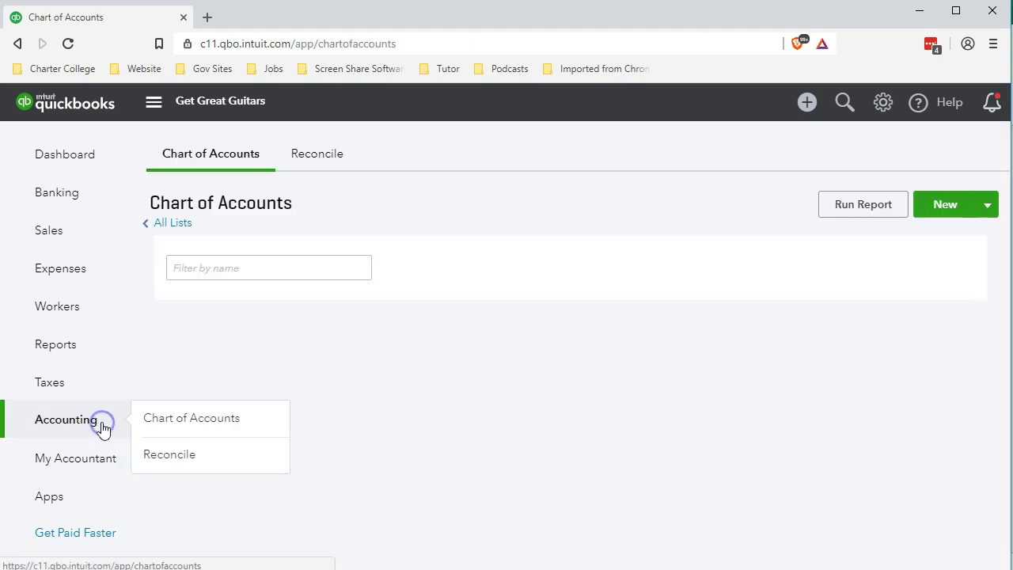
scroll(583, 195, "down", 5)
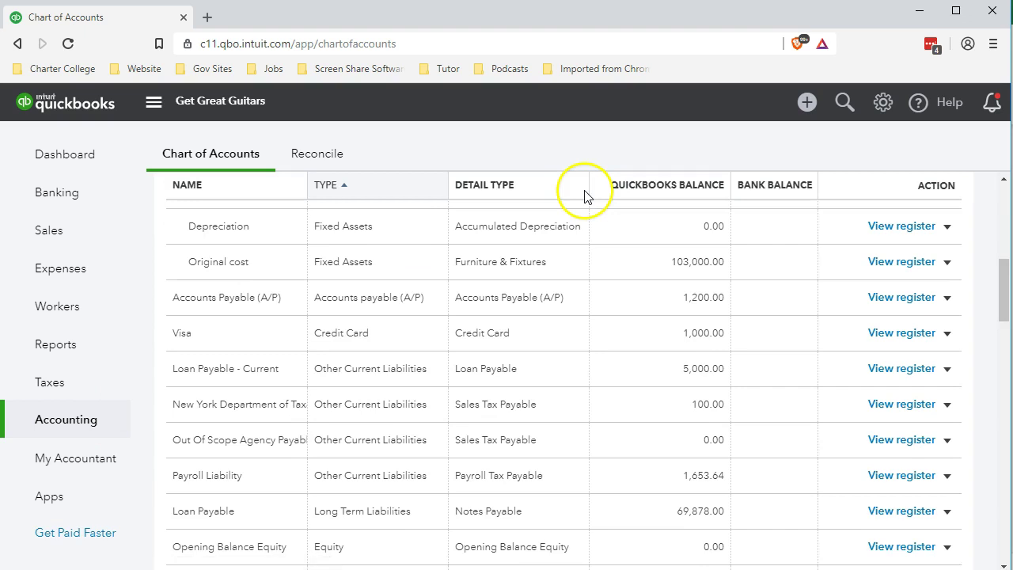
scroll(564, 242, "up", 3)
scroll(565, 242, "up", 3)
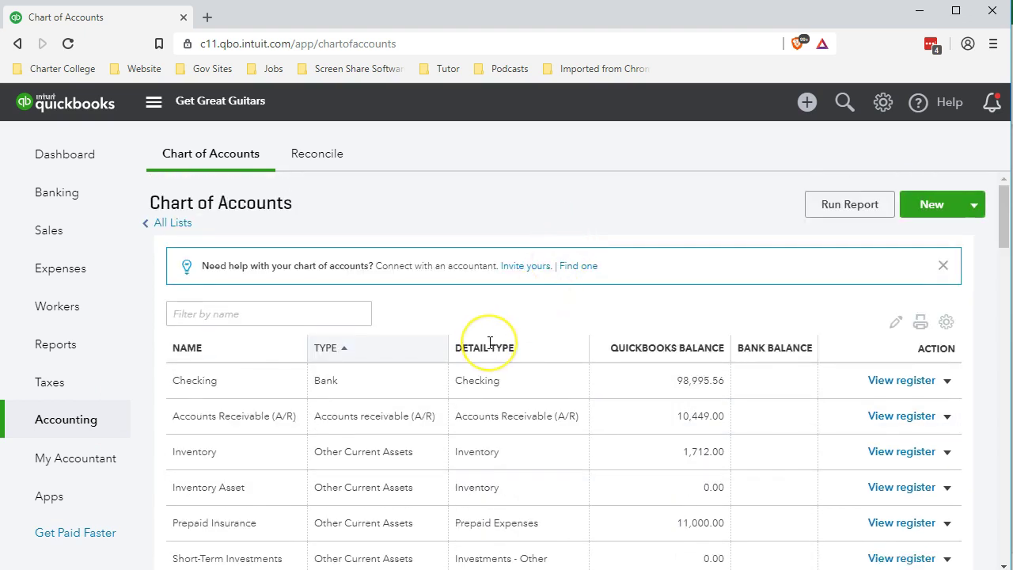
scroll(490, 343, "down", 1)
scroll(490, 343, "down", 3)
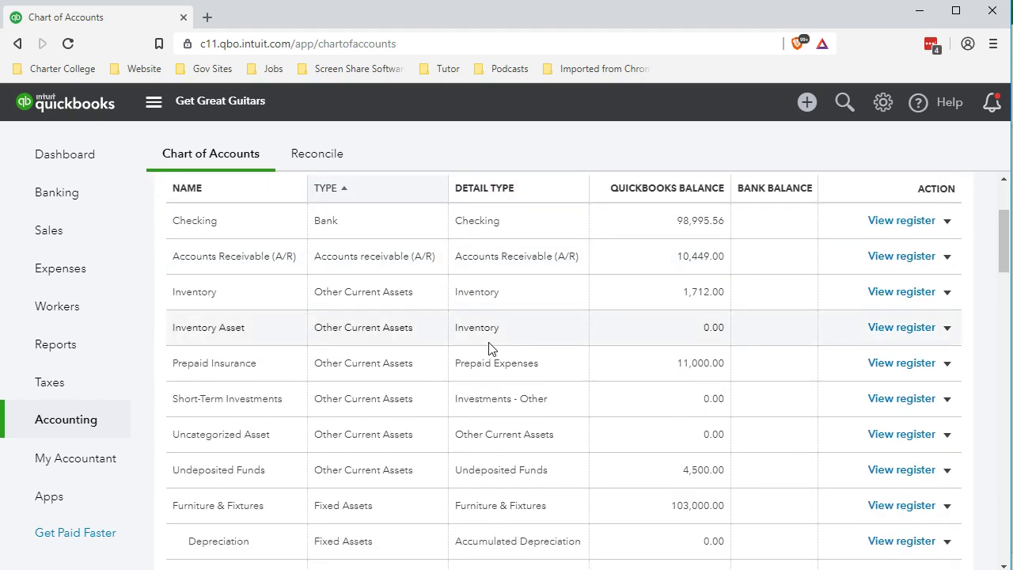
scroll(373, 430, "down", 1)
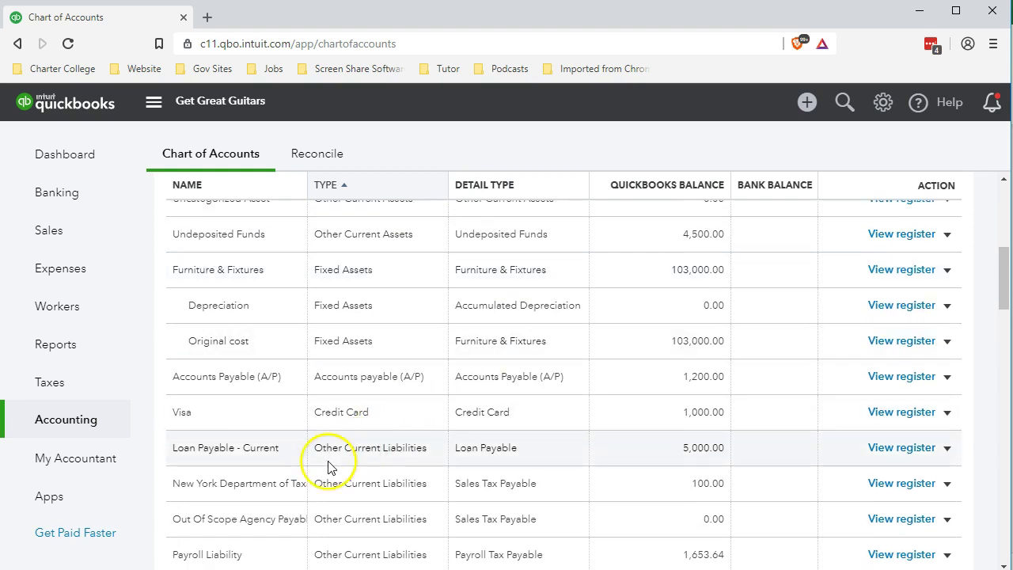
scroll(296, 475, "down", 1)
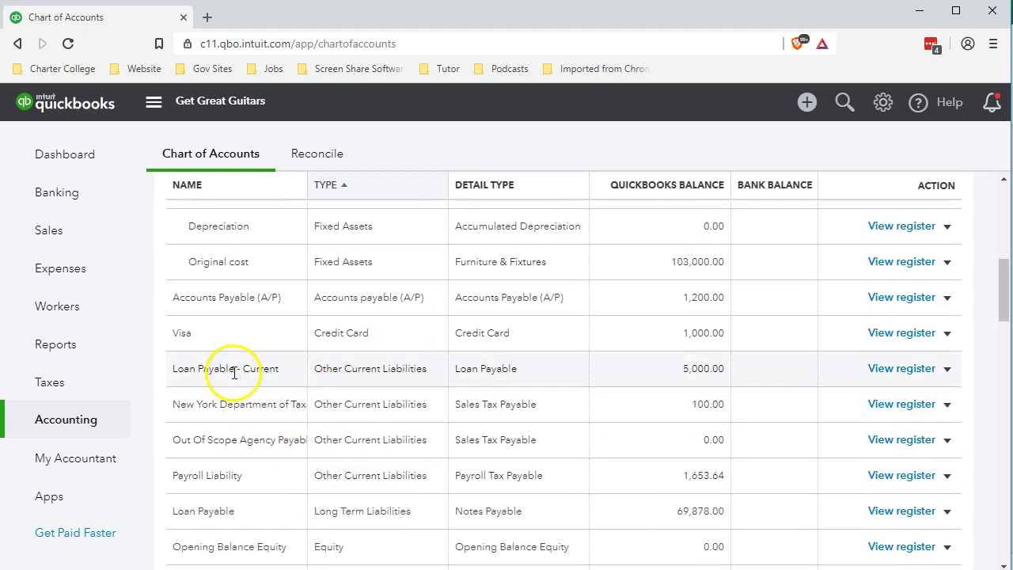
left_click(354, 529)
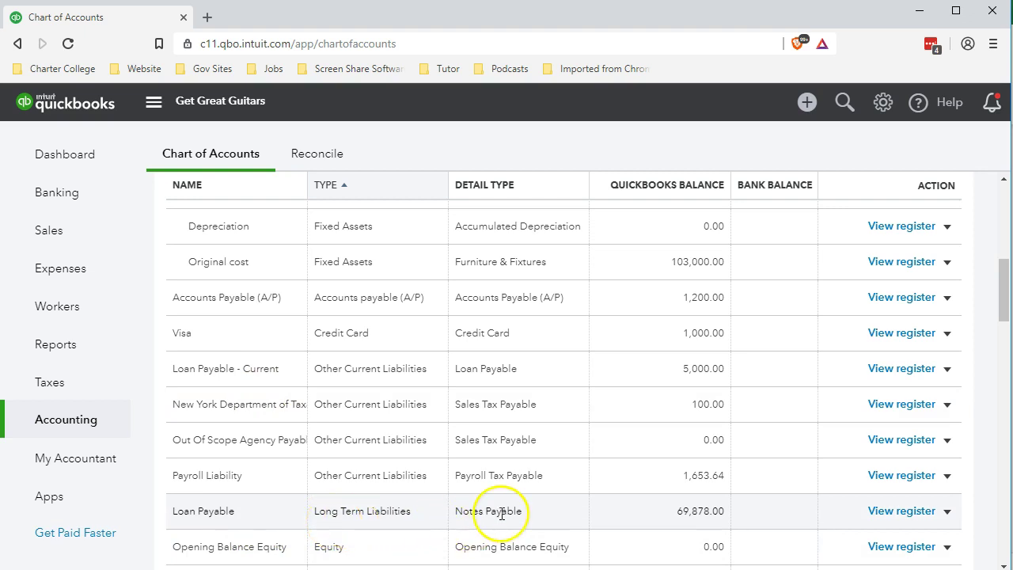
left_click(892, 512)
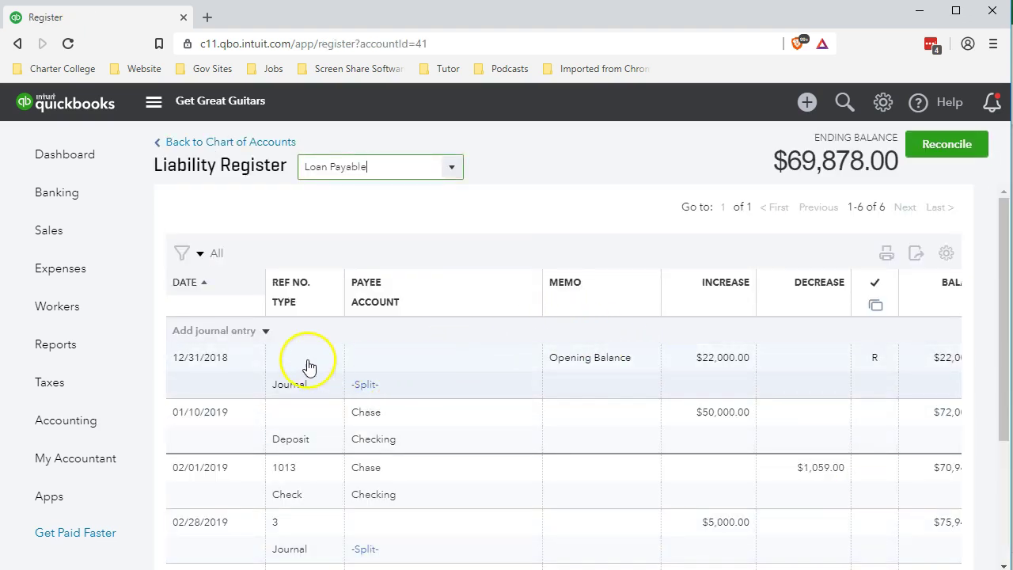
Start a journal entry in the Loan Payable register dated 02/28/2019 with the memo "Adj Entry".
left_click(266, 331)
left_click(226, 385)
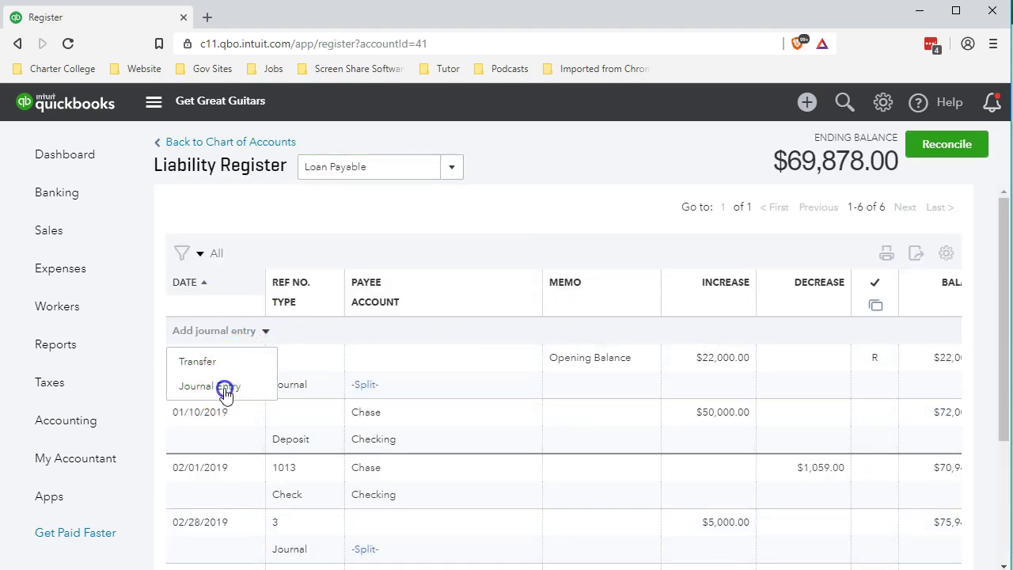
type("022819")
key("Tab")
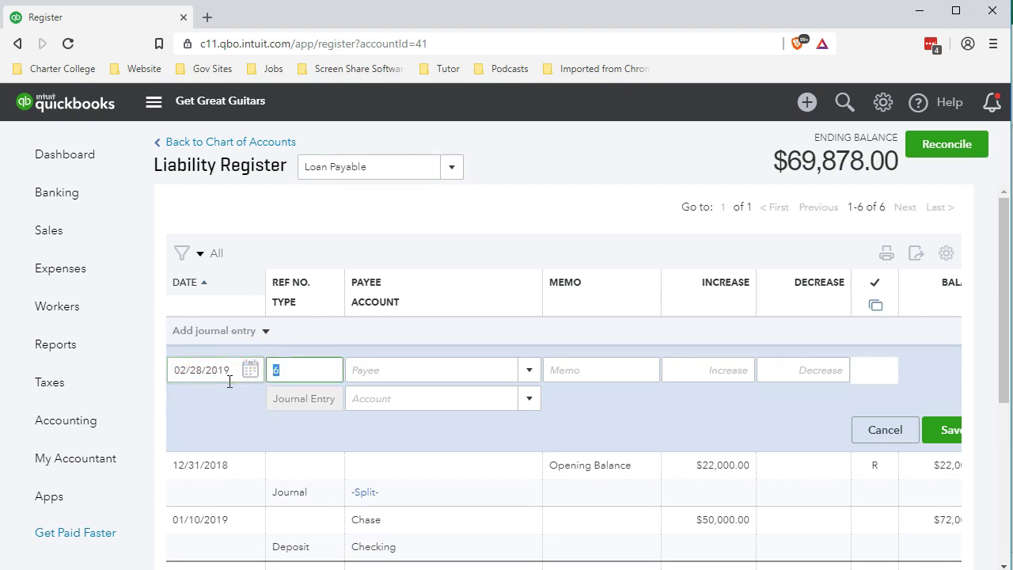
key("Tab")
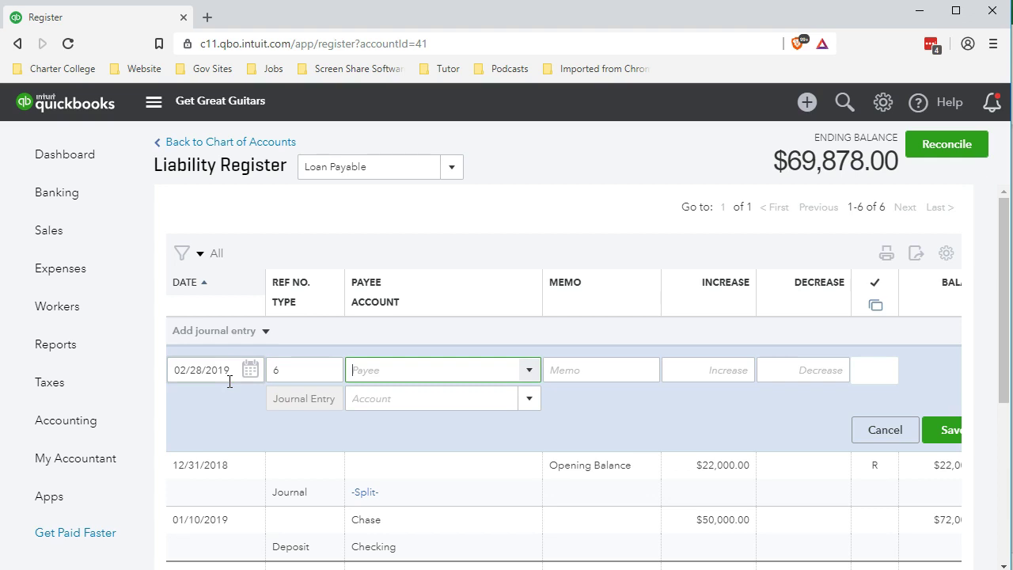
key("Tab")
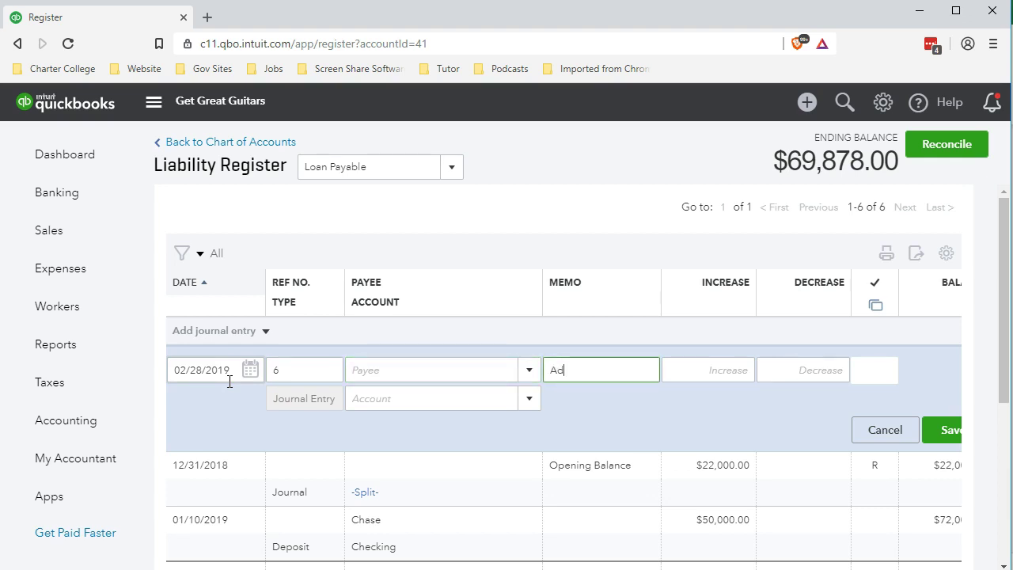
key("Tab")
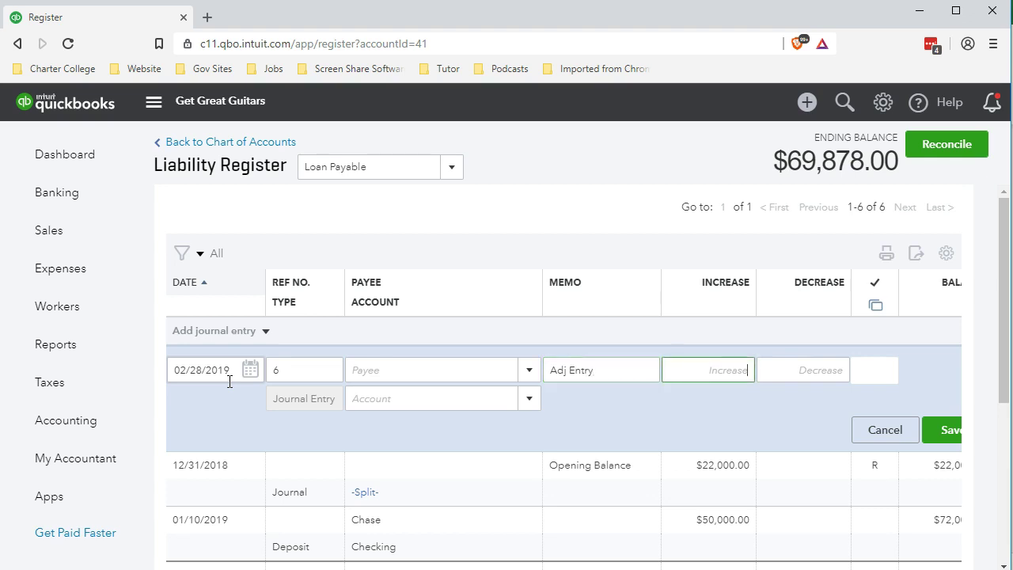
key("Tab")
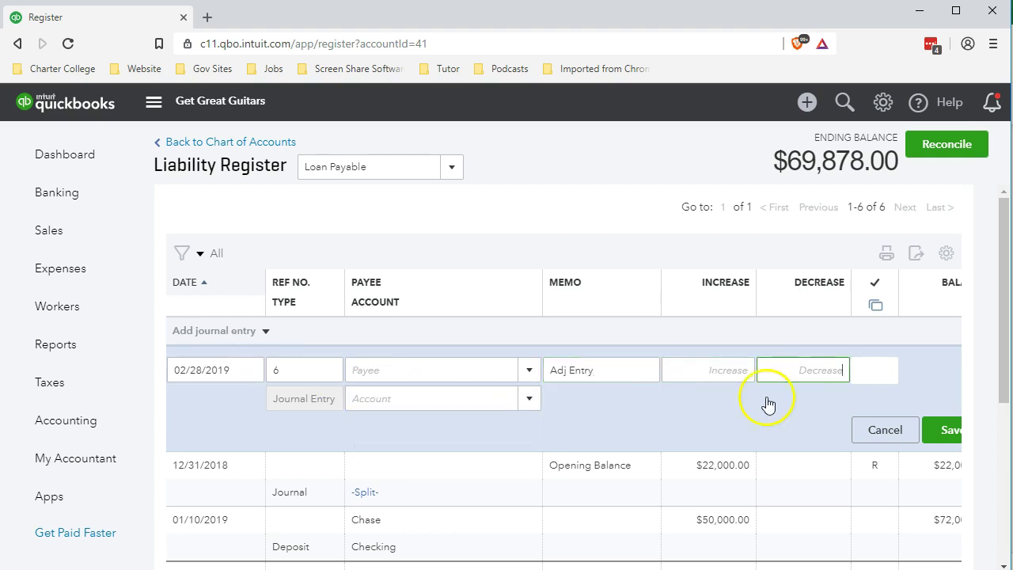
Switch to the Excel loan schedule, check the short-term portion in Z22 and long-term portion in Y22, and return to the QuickBooks register.
key("alt+Tab")
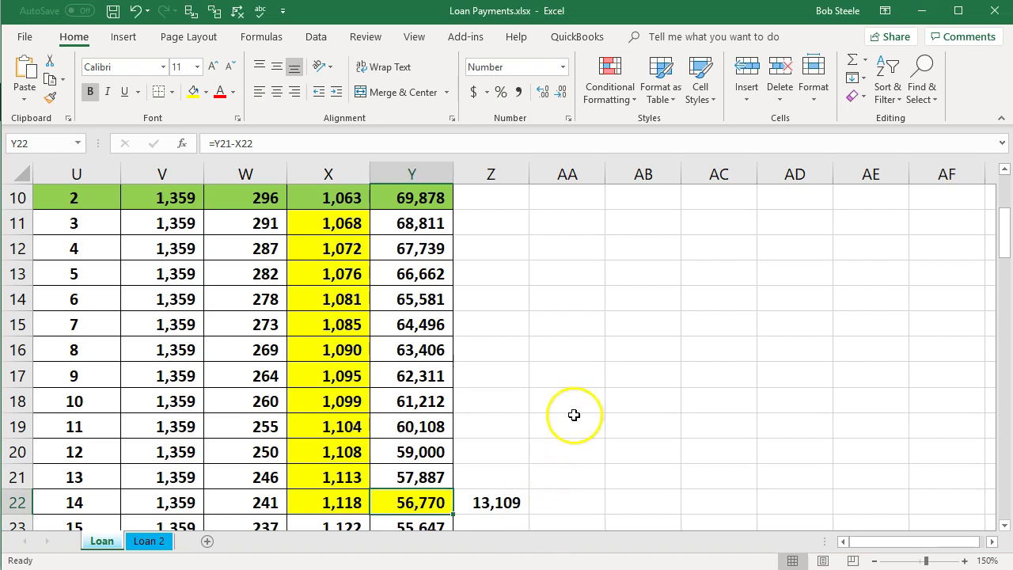
left_click(509, 502)
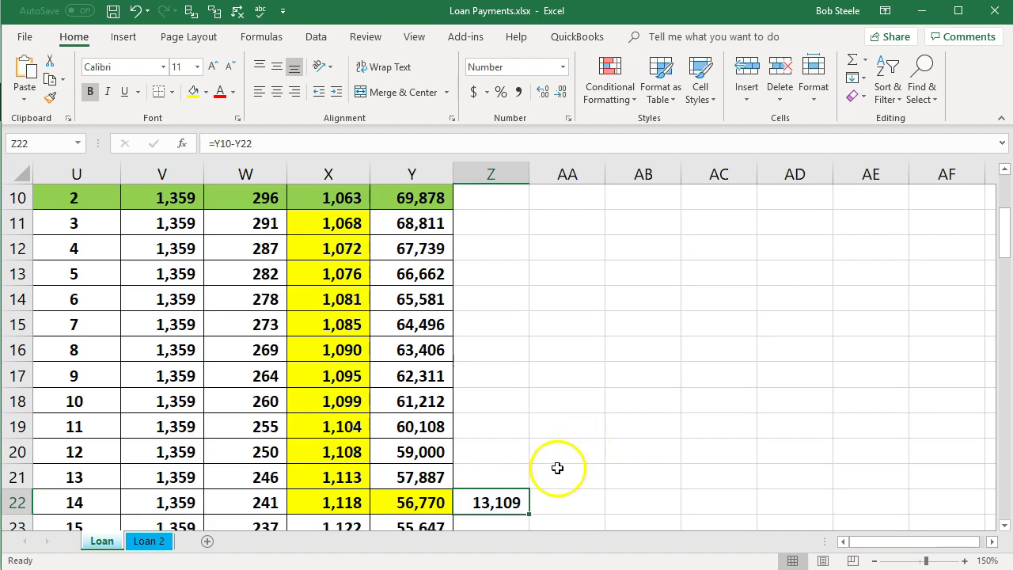
left_click(435, 502)
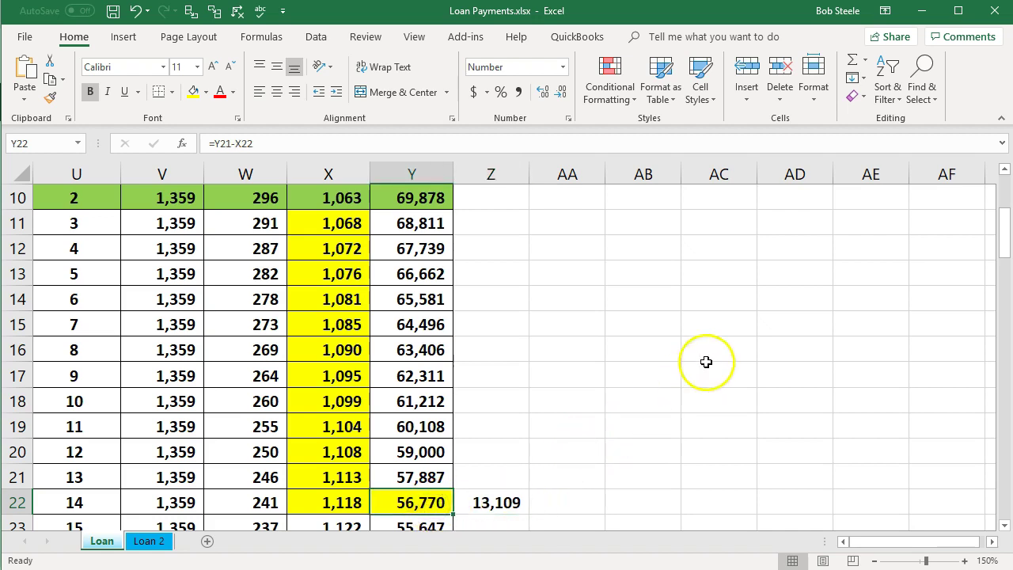
left_click(925, 11)
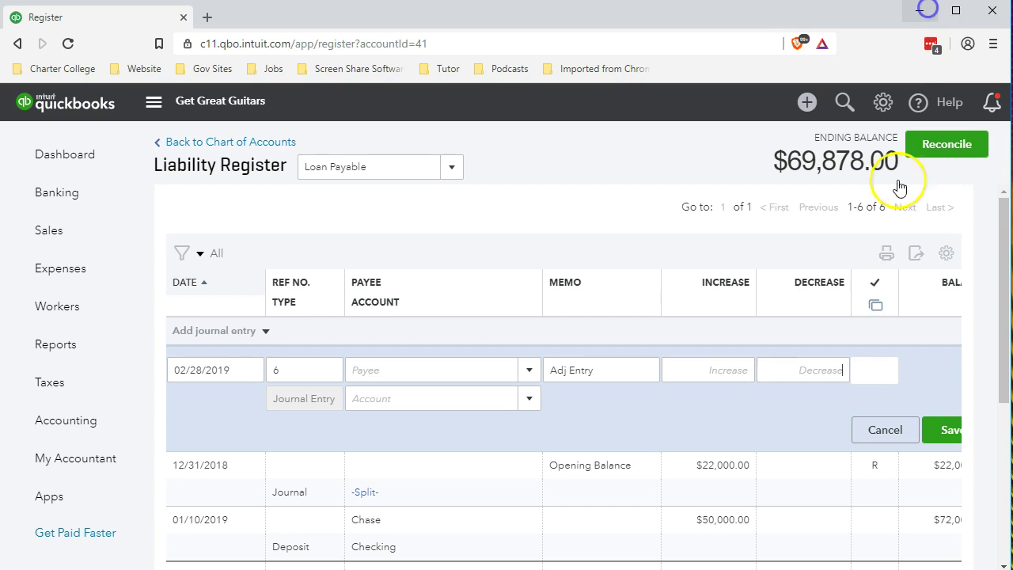
Enter a decrease of 13,109 with Loan Payable - Current as the offsetting account, and save the journal entry.
left_click(811, 366)
type("13")
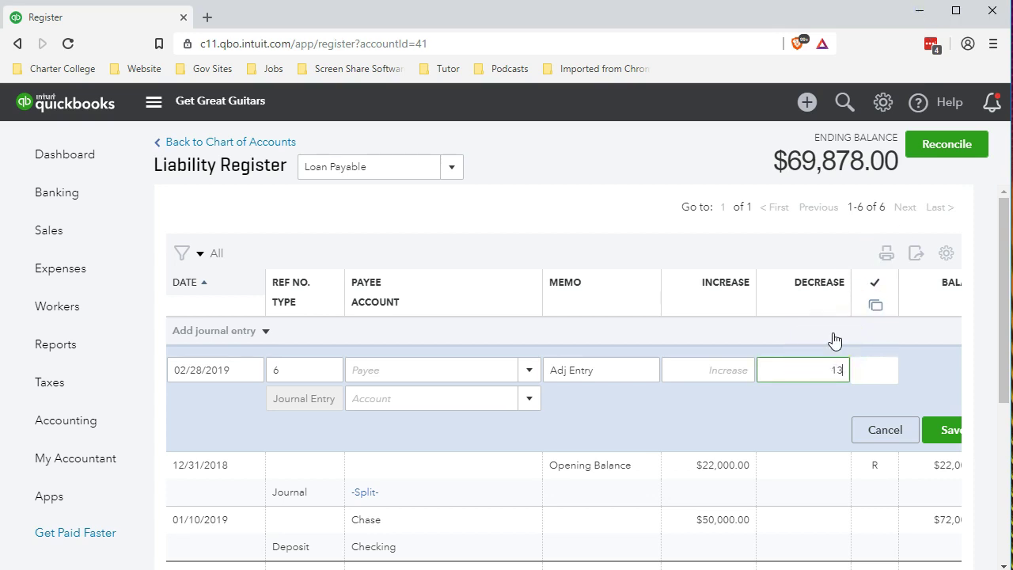
type(",109")
key("Tab")
left_click(446, 404)
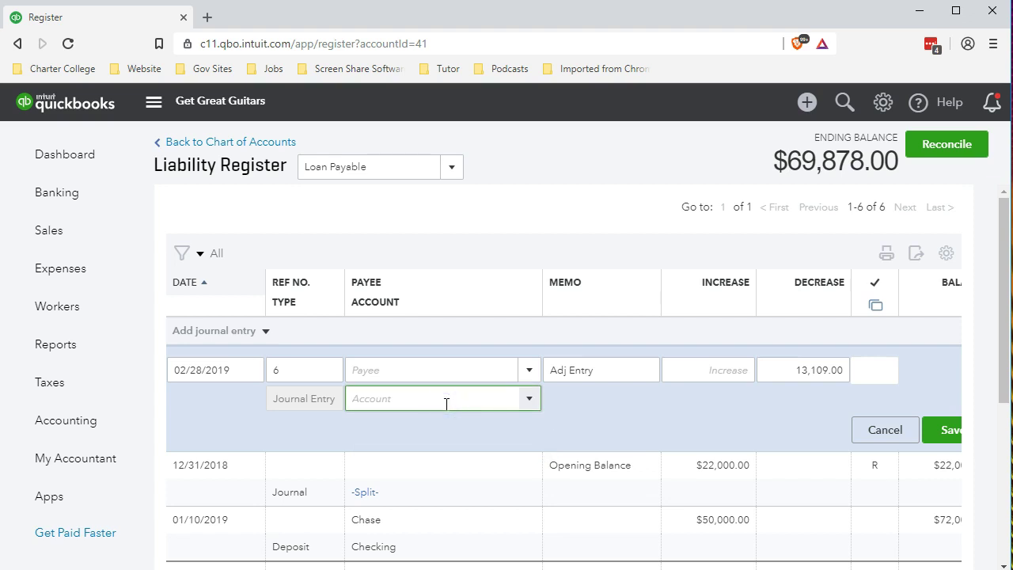
type("loa")
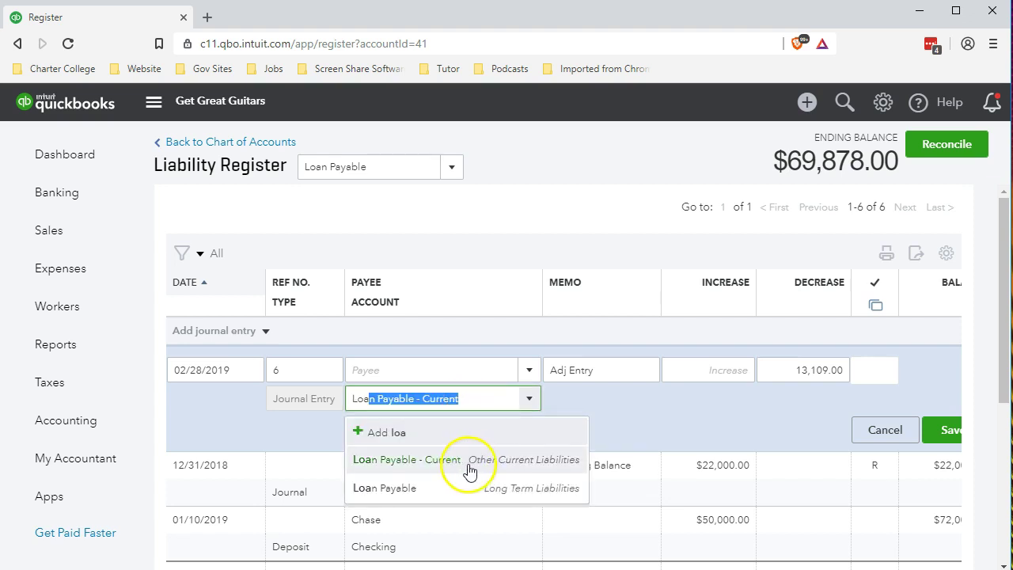
left_click(507, 473)
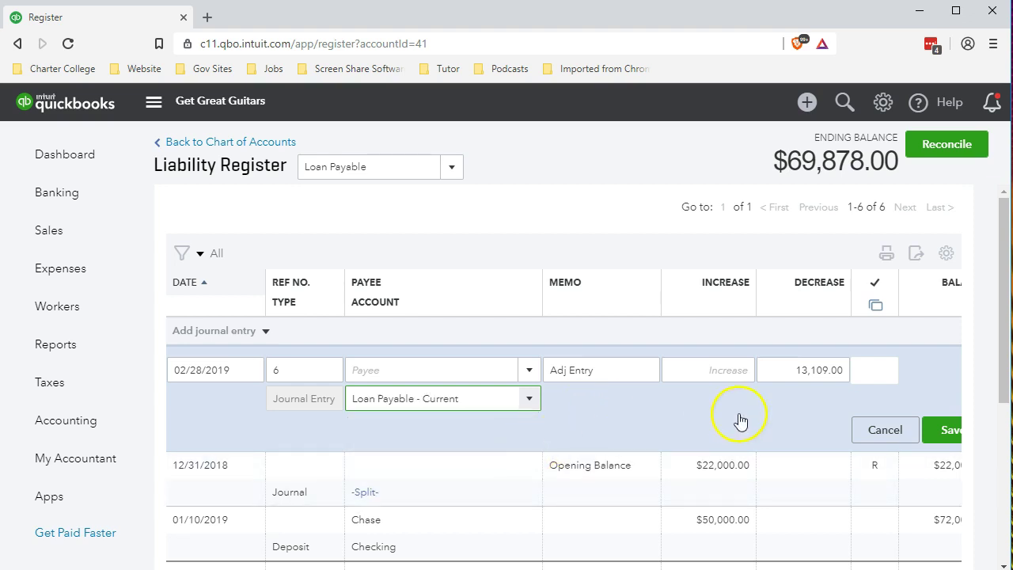
left_click(947, 444)
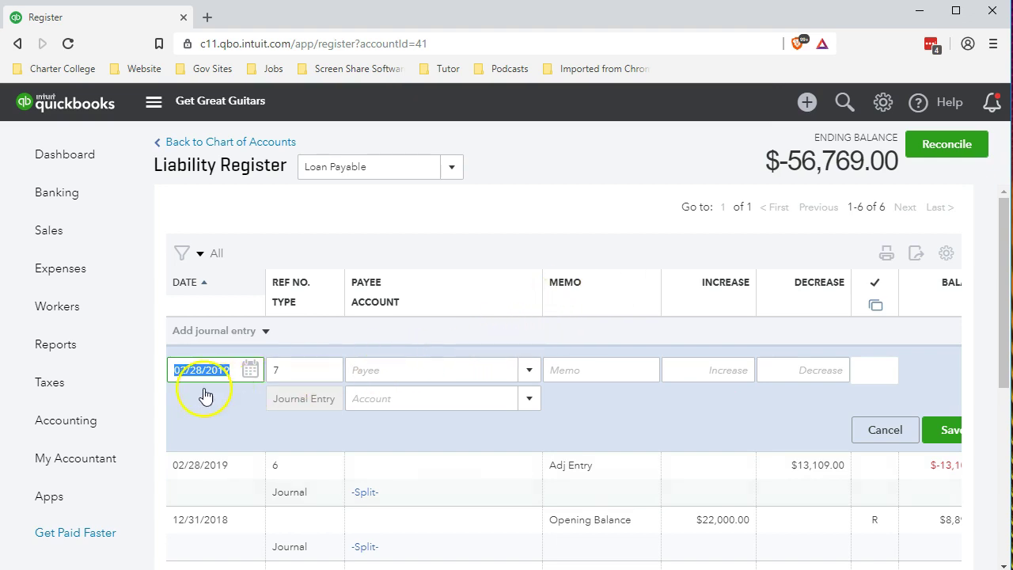
Open the Balance Sheet report and run it for 01/01/2019 to 02/28/2019.
left_click(65, 346)
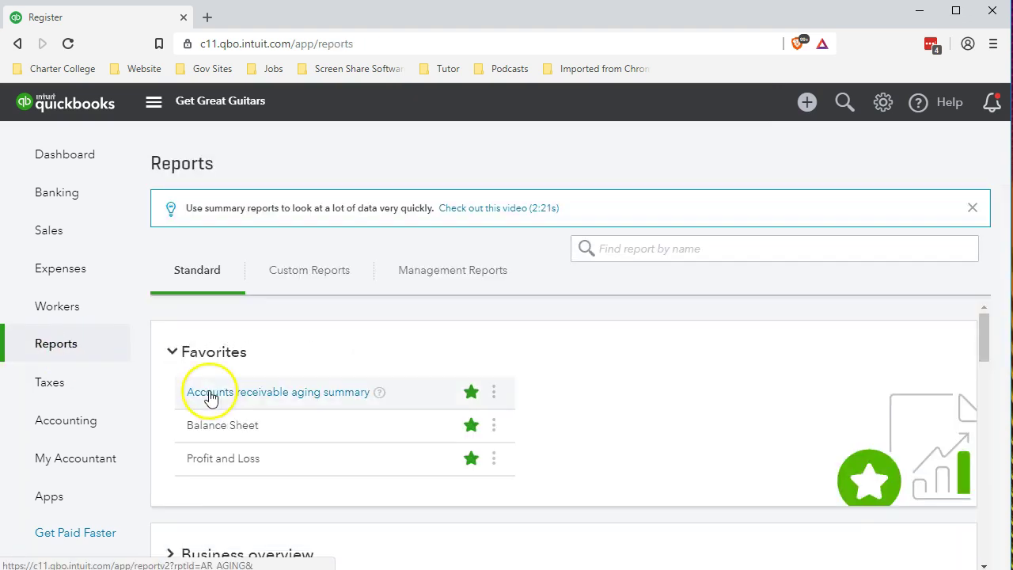
left_click(210, 428)
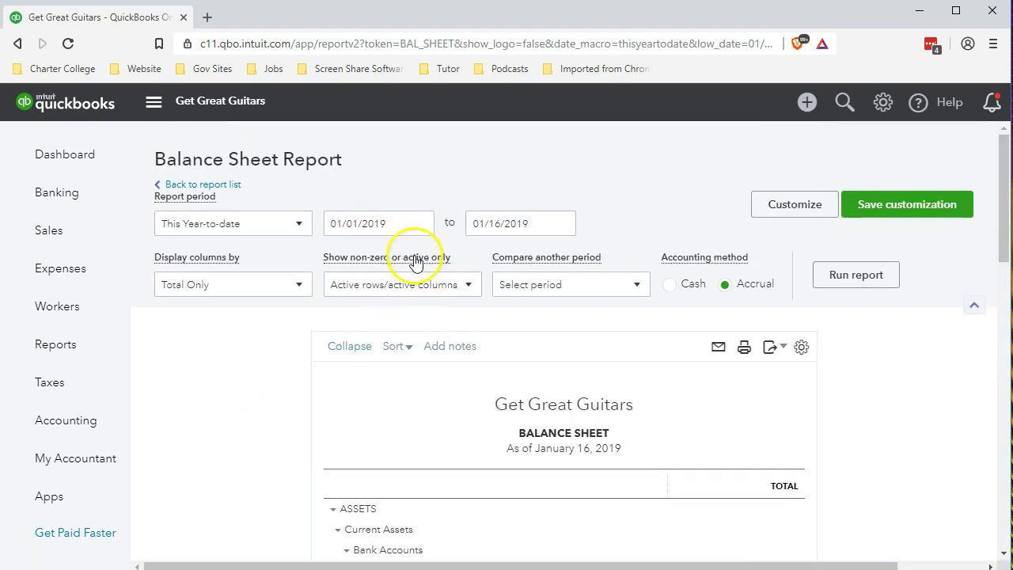
left_click(349, 226)
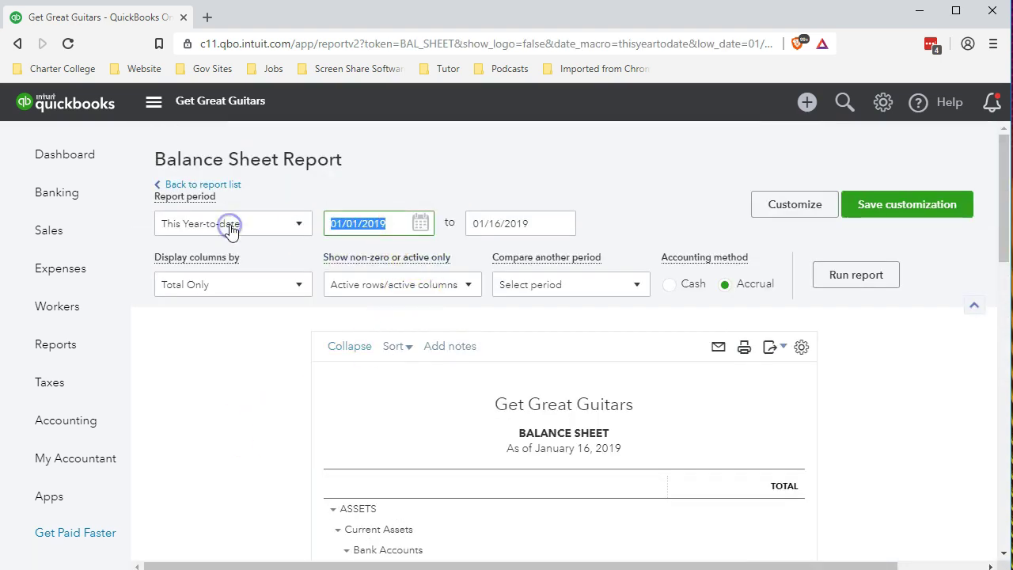
type("01012")
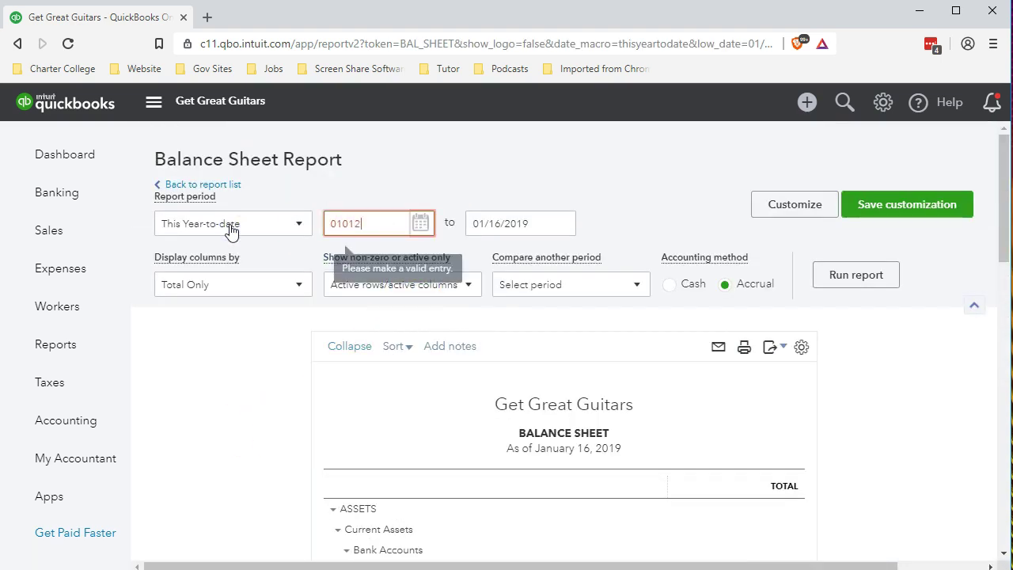
key("BackSpace")
type("19")
key("Tab")
type("0")
type("2/28/2019")
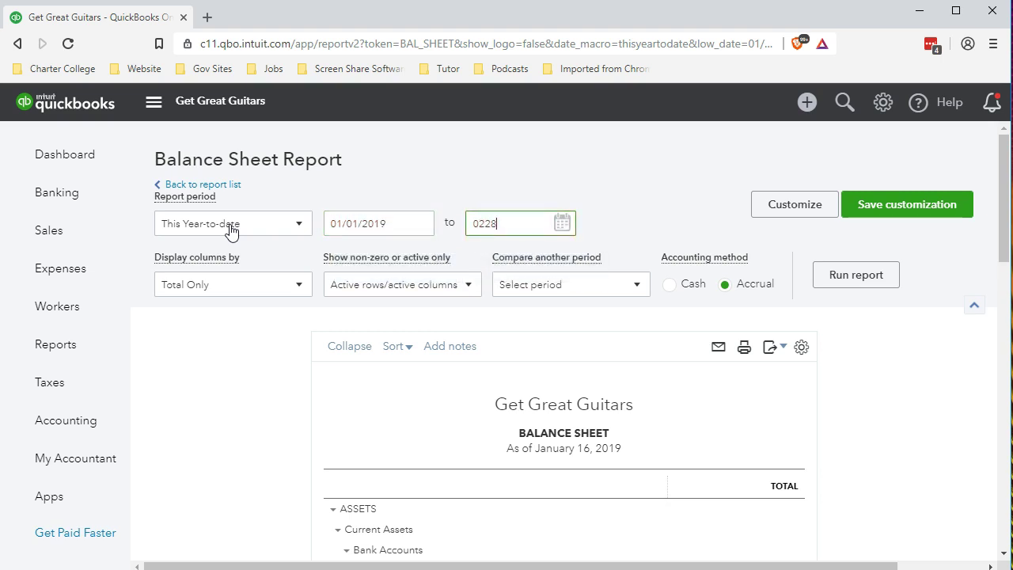
key("Tab")
left_click(211, 241)
left_click(887, 278)
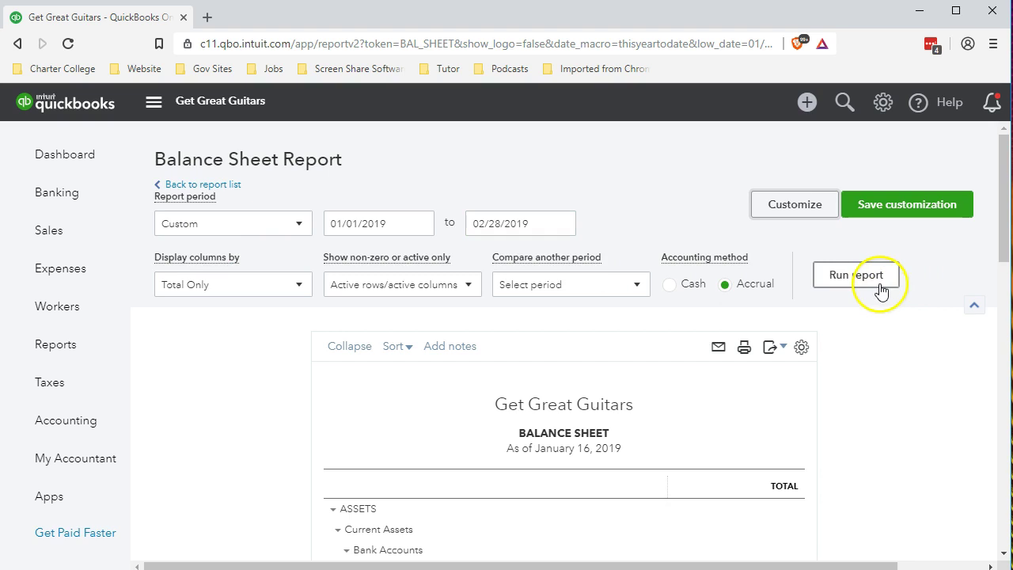
Review the Loan Payable - Current and long-term Loan Payable balances in the balance sheet's liabilities section.
scroll(875, 293, "down", 2)
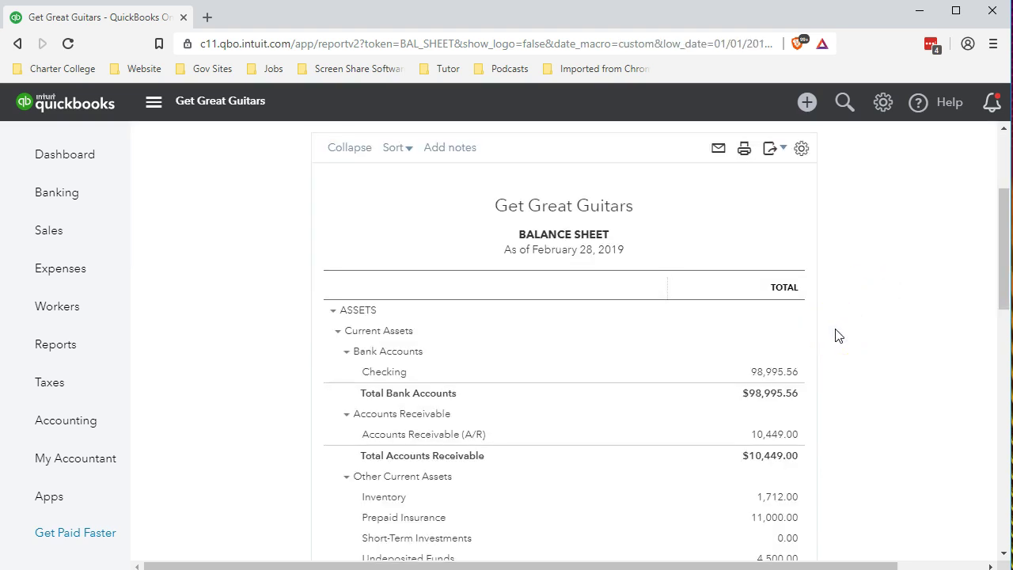
scroll(838, 336, "down", 4)
scroll(838, 336, "down", 3)
scroll(771, 335, "down", 1)
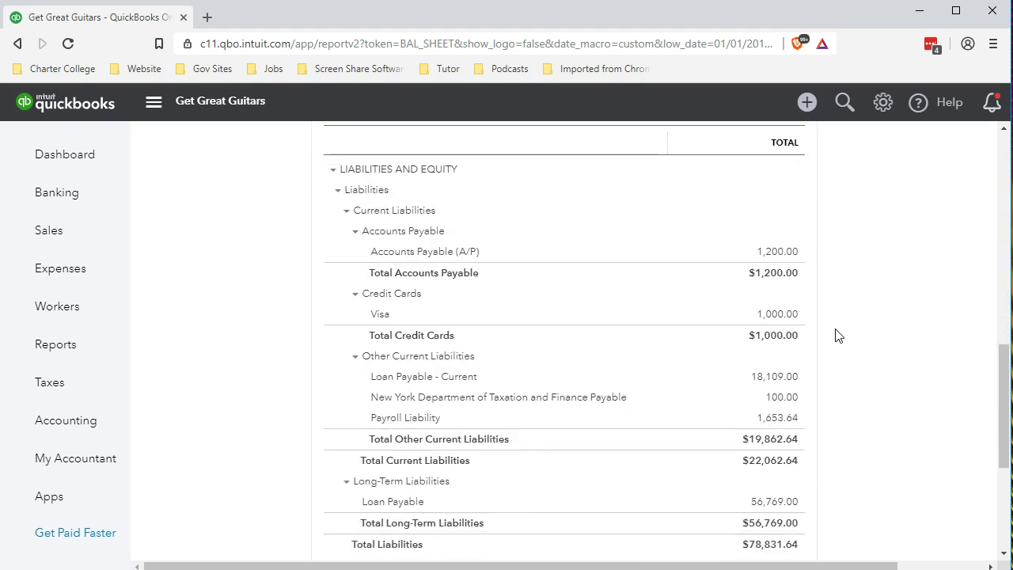
scroll(673, 481, "down", 1)
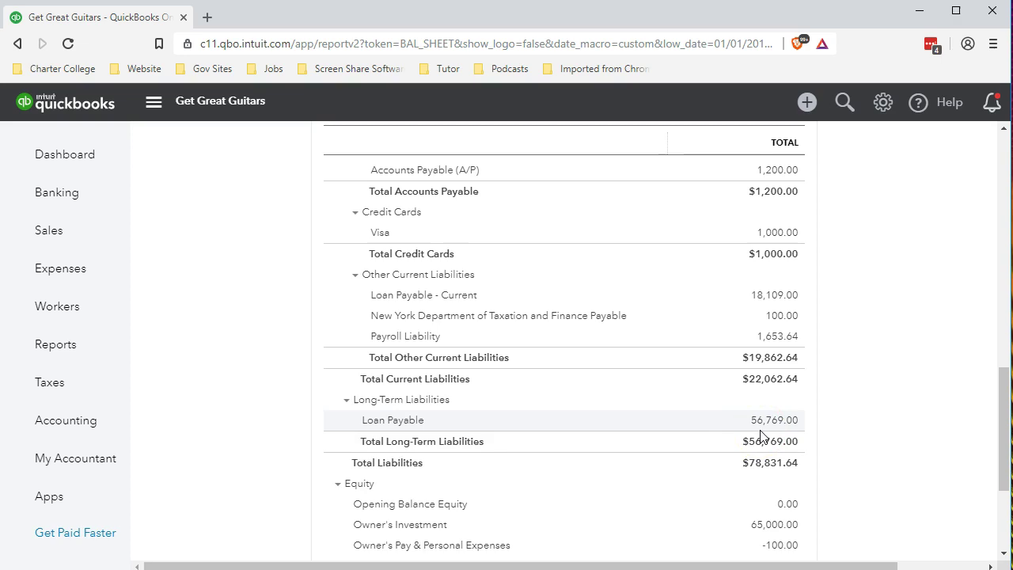
Switch to the Excel loan schedule, check the short-term portion formula in Z22, and return to the QuickBooks balance sheet.
key("alt+Tab")
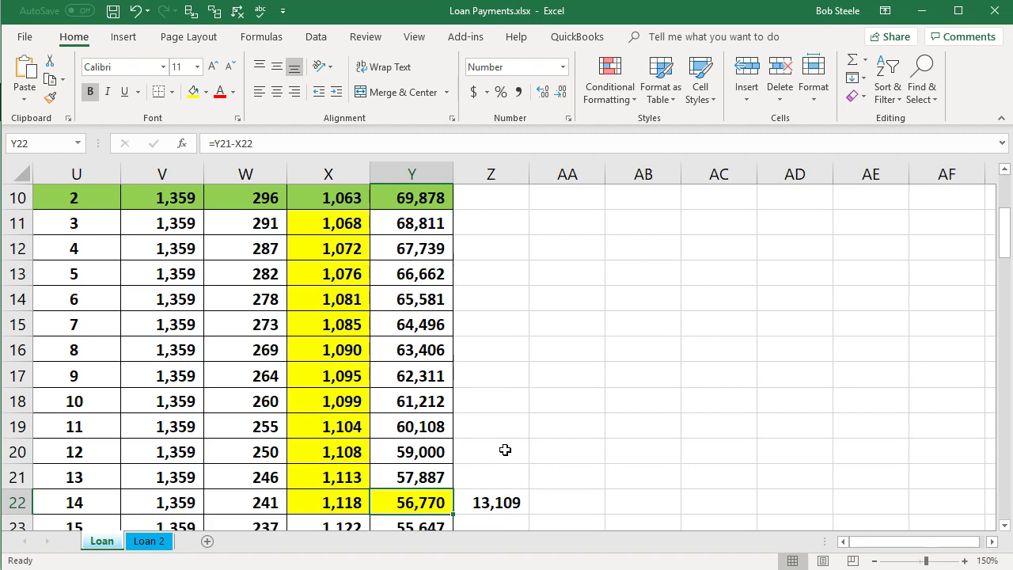
left_click(506, 500)
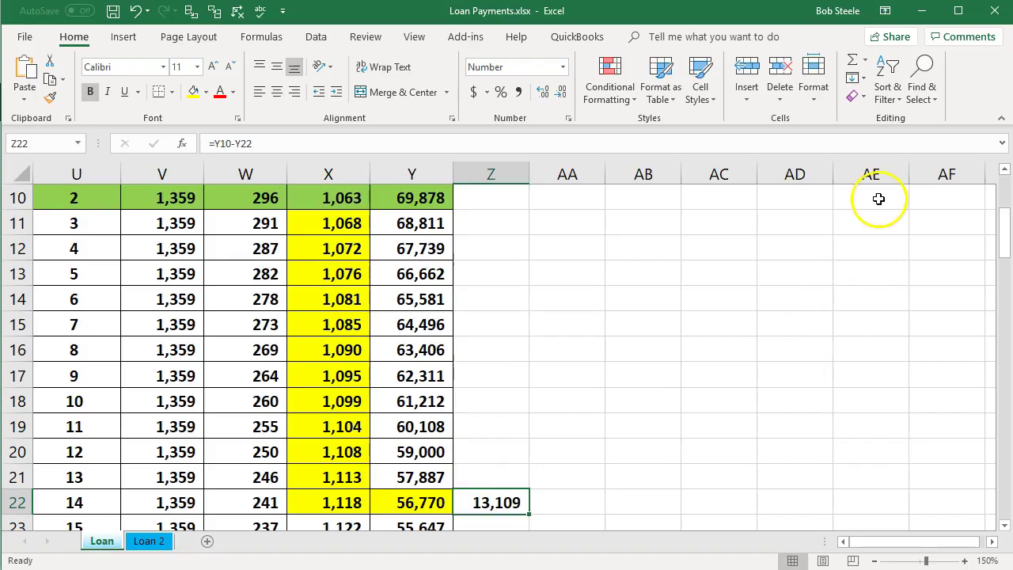
left_click(922, 11)
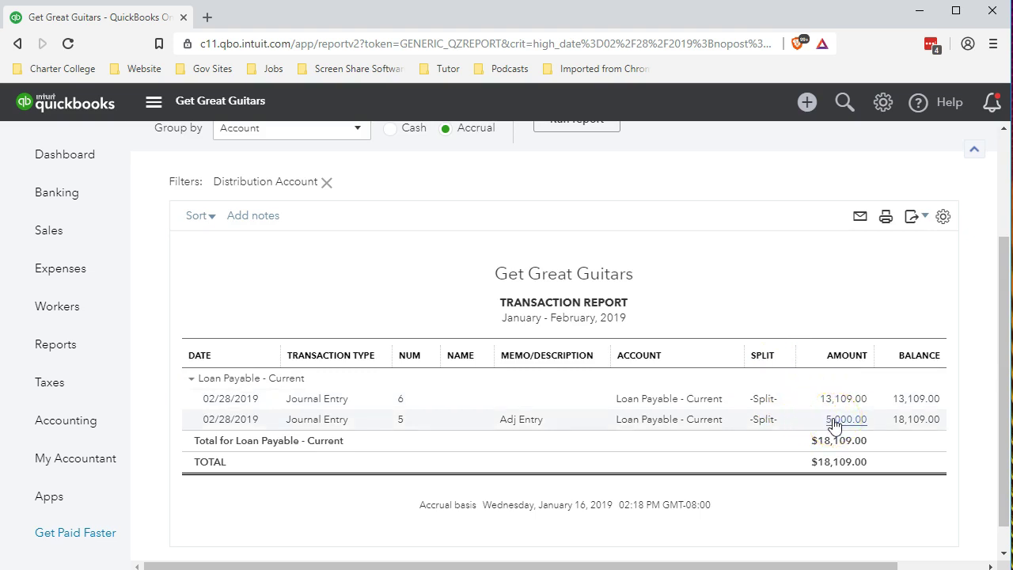
Review the journal entries behind Loan Payable - Current in its transaction report and return to the Balance Sheet's long-term liabilities.
left_click(837, 405)
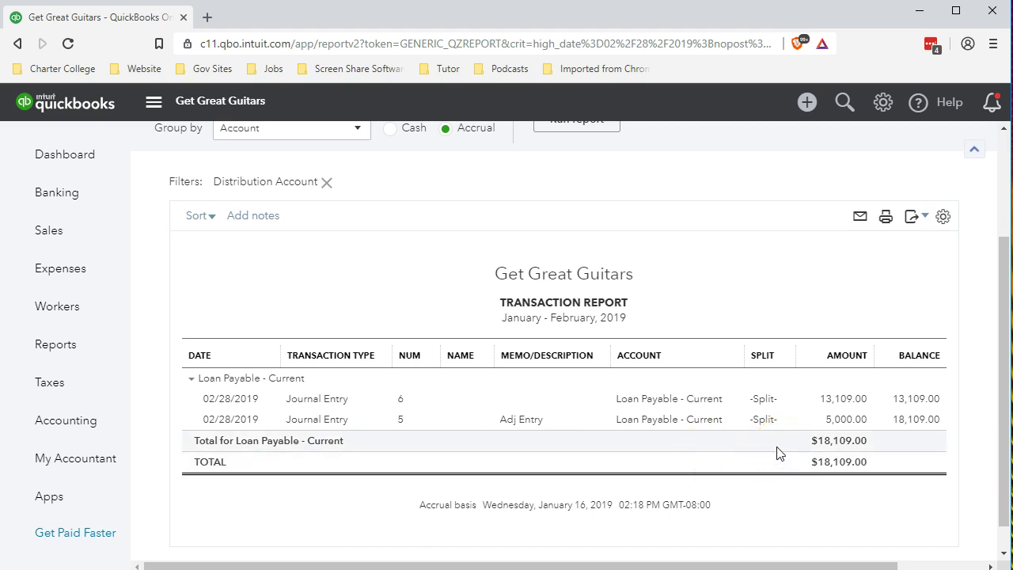
scroll(169, 504, "up", 1)
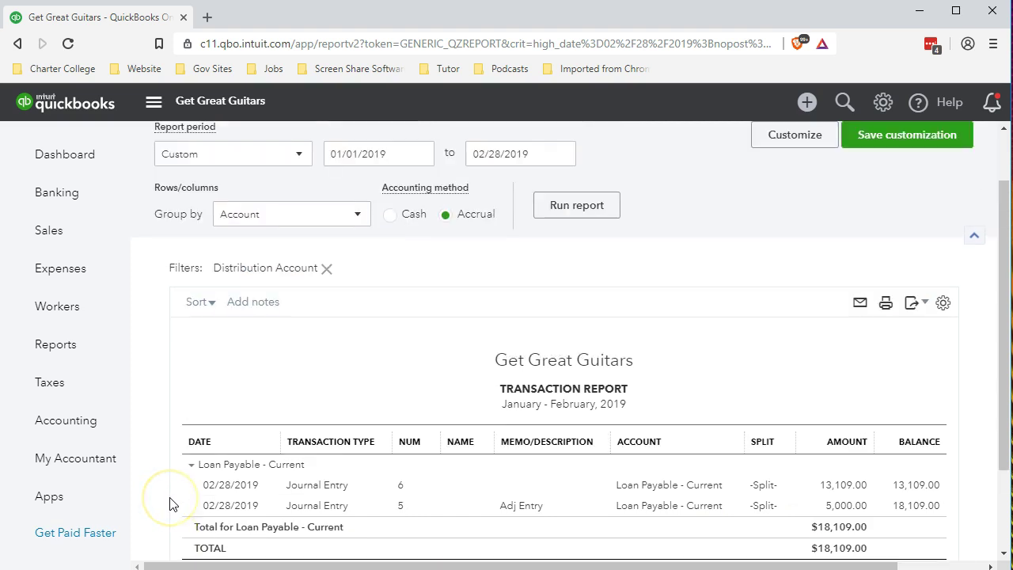
scroll(170, 503, "up", 1)
left_click(246, 186)
scroll(502, 267, "down", 2)
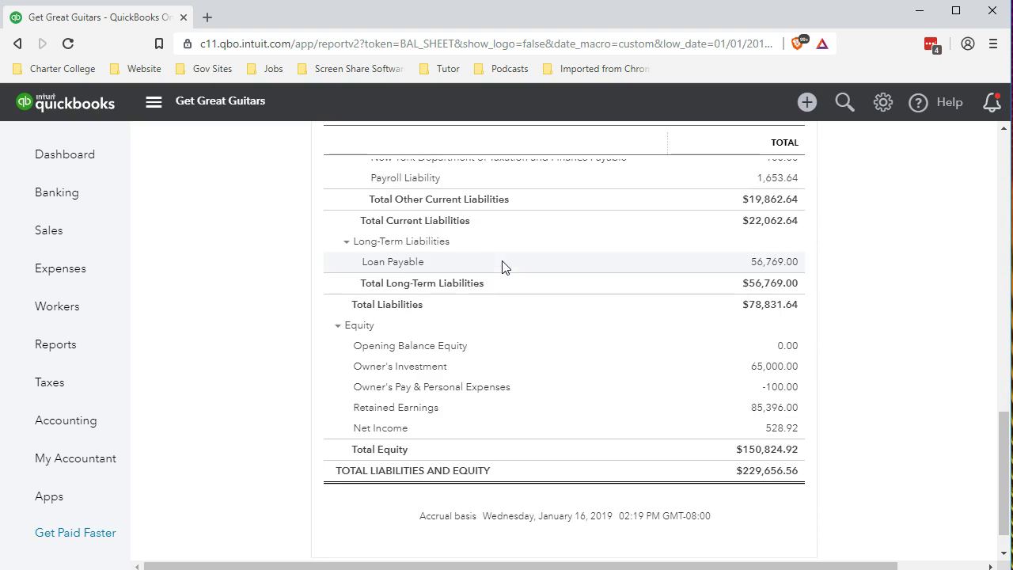
Open the transaction report for the long-term Loan Payable and open Journal Entry 6 from it.
left_click(772, 264)
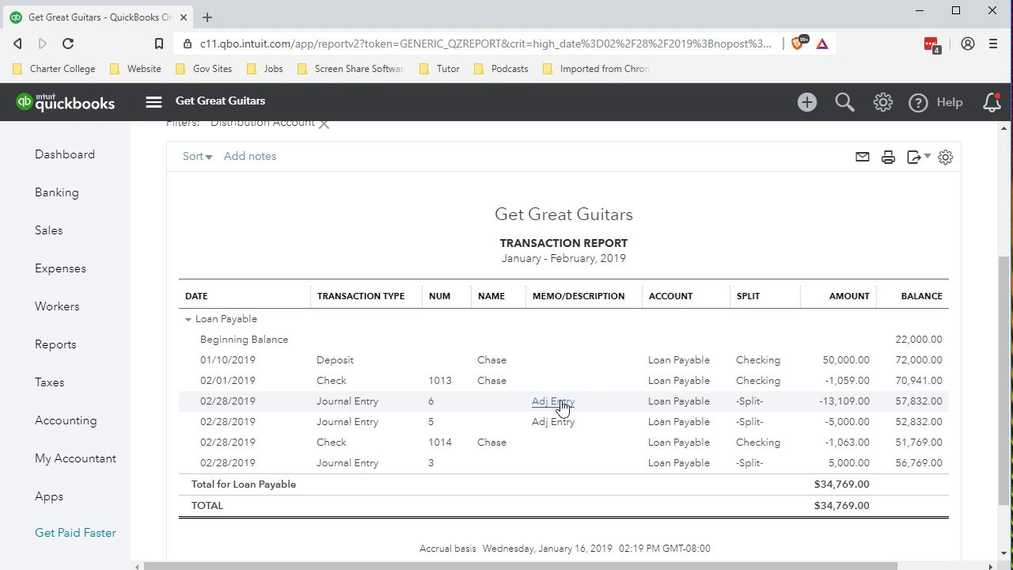
left_click(354, 408)
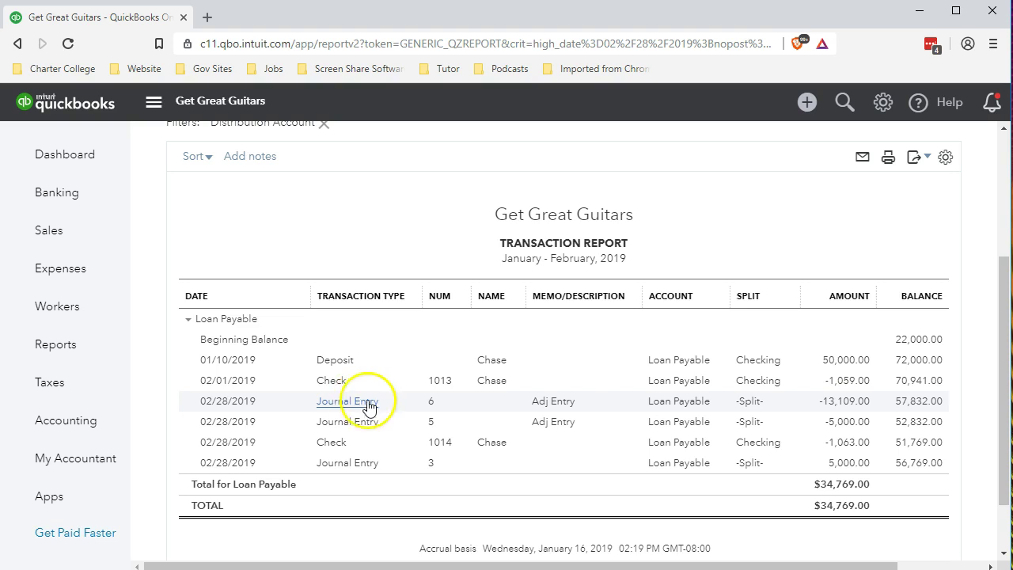
left_click(546, 407)
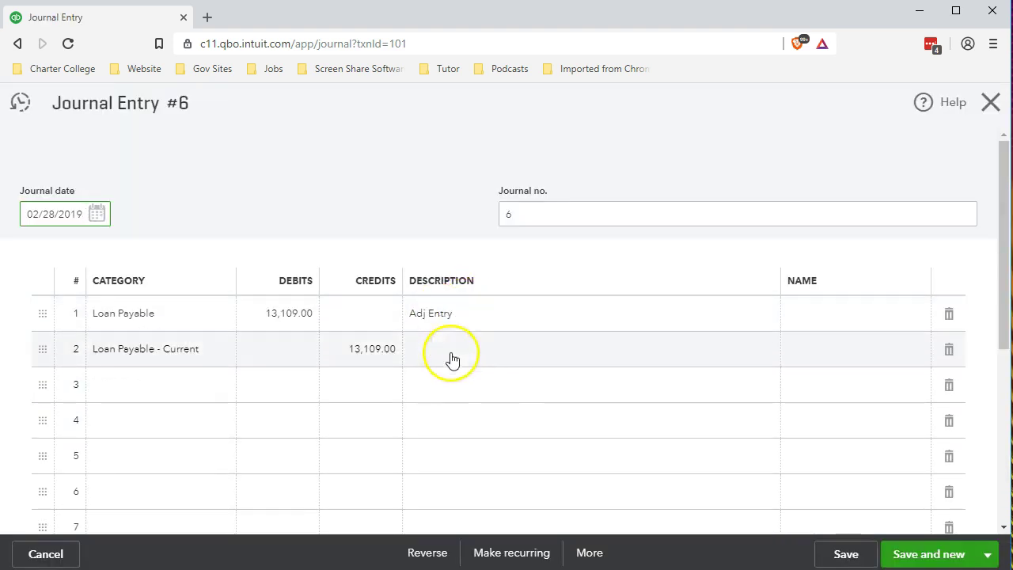
Add the description "Adj Entry" to the Loan Payable - Current line of Journal Entry 6, then save and close it.
left_click(462, 313)
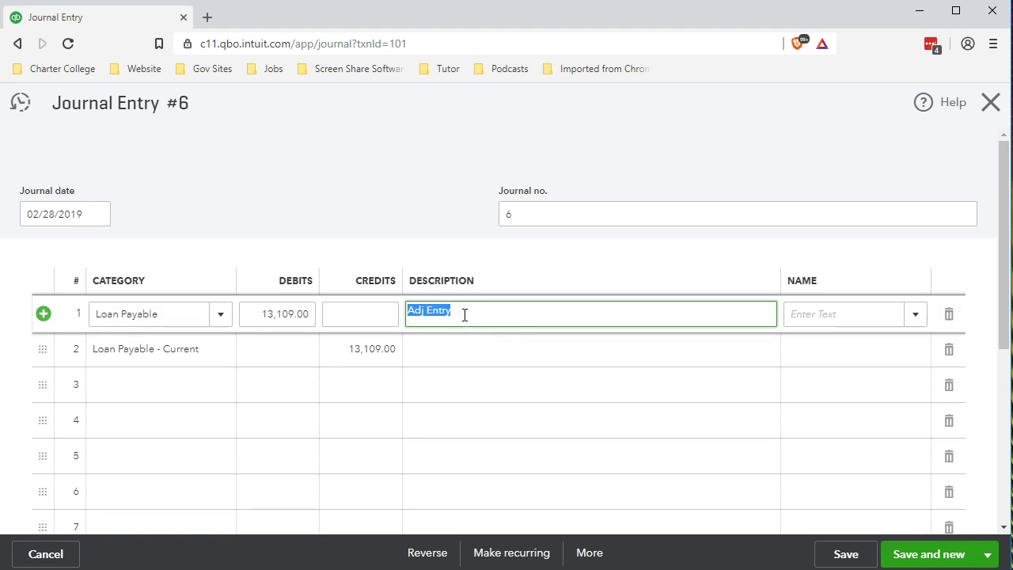
left_click(464, 354)
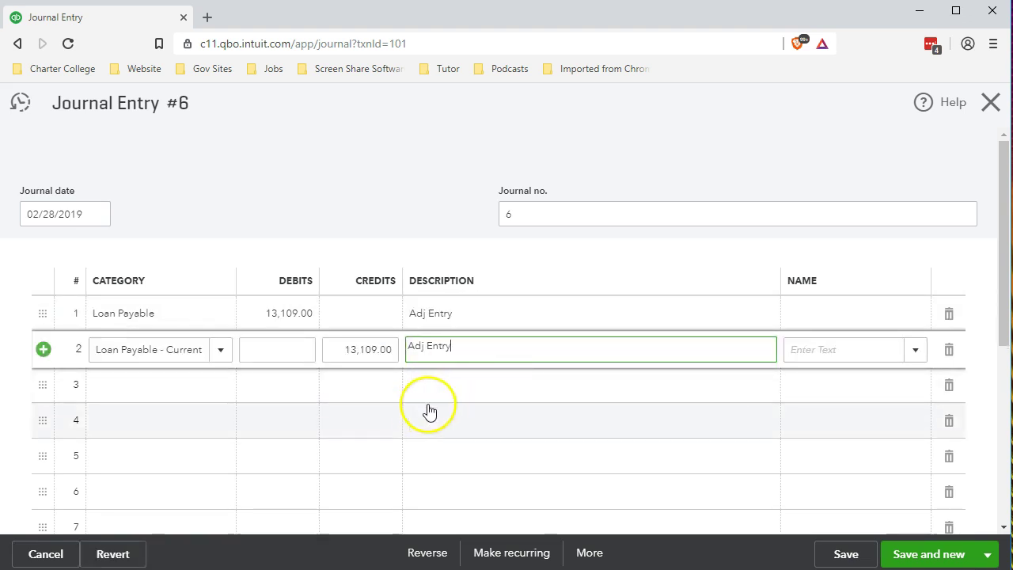
left_click(845, 556)
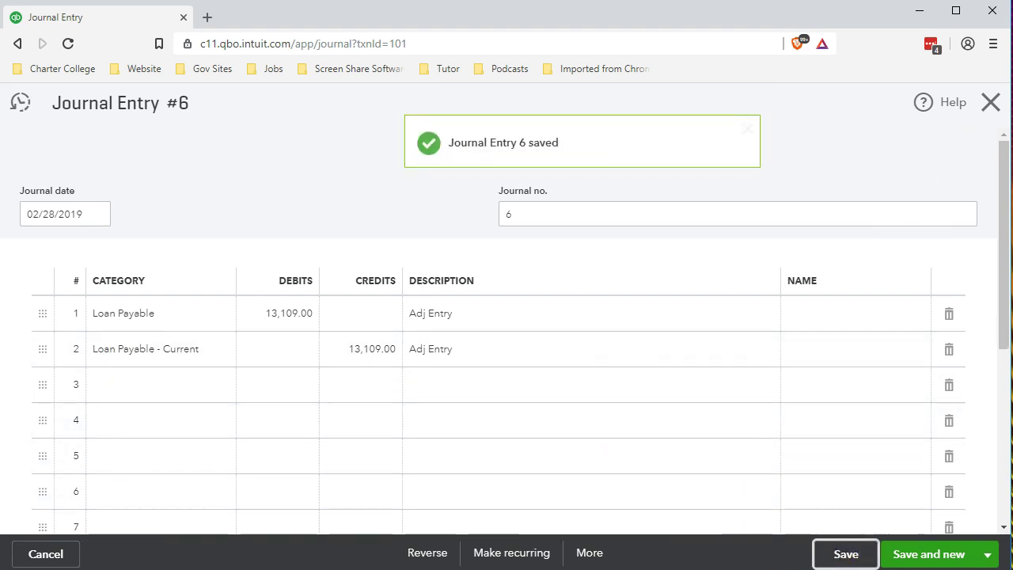
left_click(993, 103)
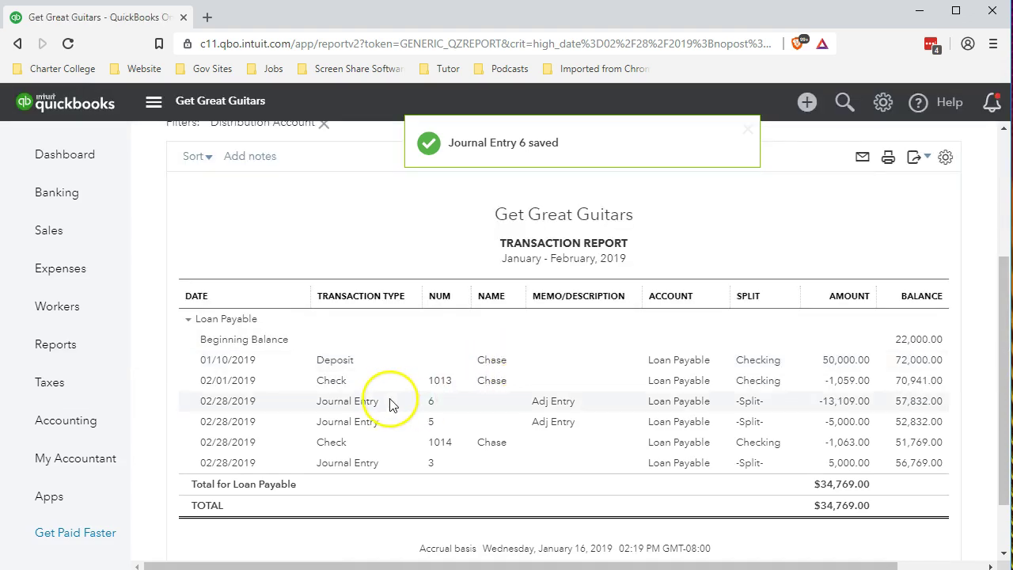
Return to the Balance Sheet and recheck the current and long-term Loan Payable balances in the liabilities section.
left_click(212, 187)
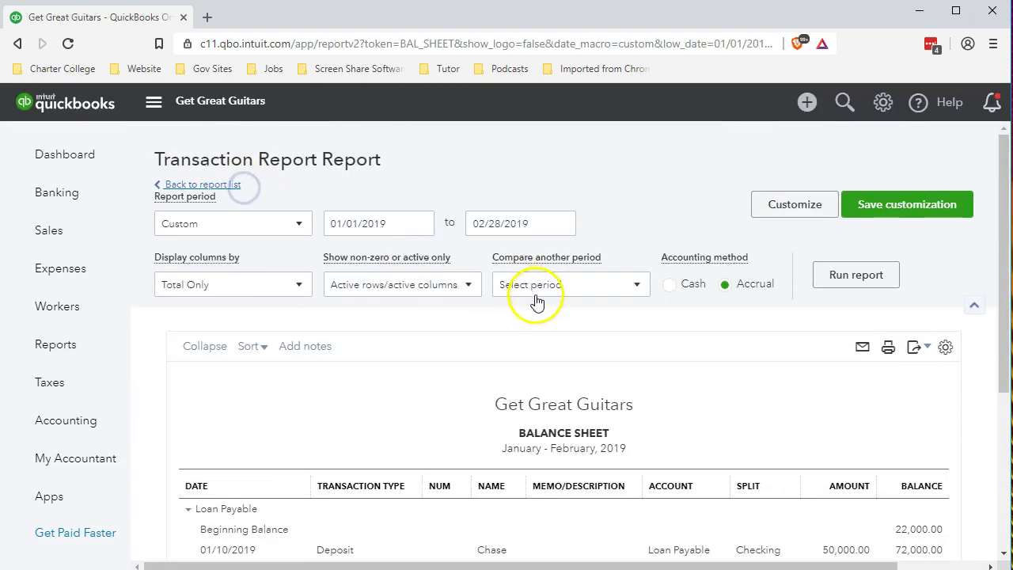
scroll(554, 332, "down", 10)
scroll(661, 473, "up", 3)
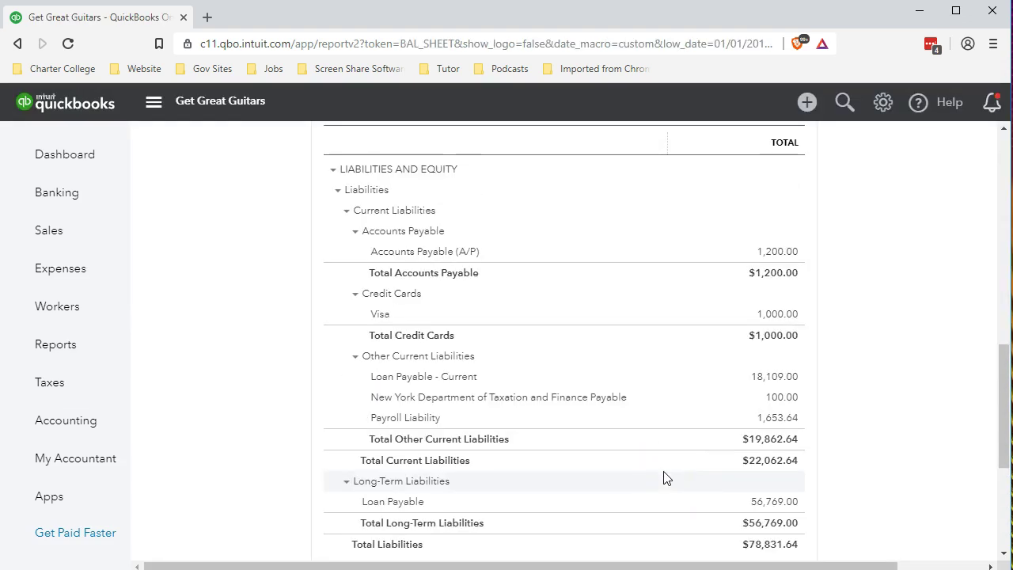
scroll(664, 478, "down", 1)
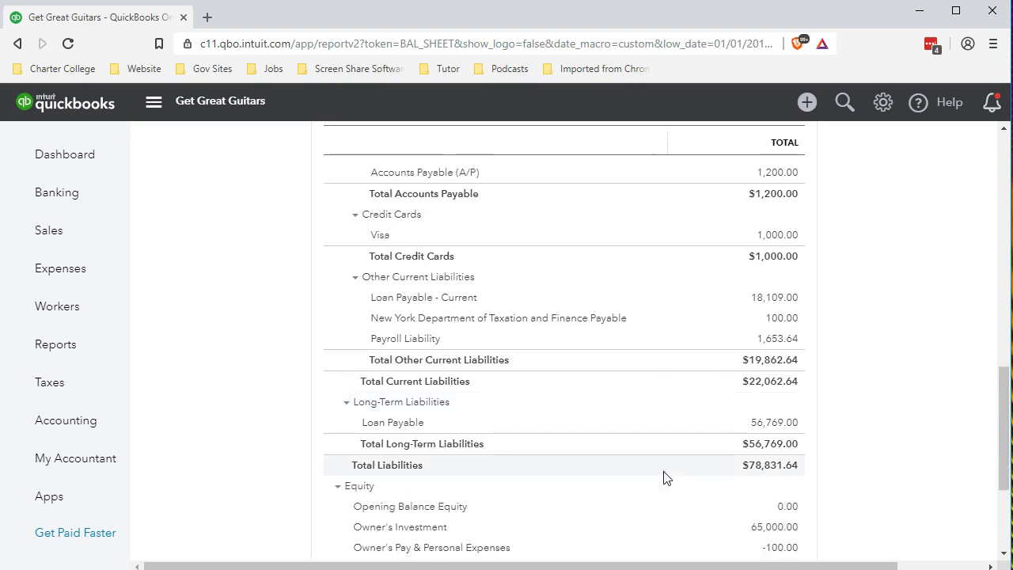
scroll(664, 478, "up", 1)
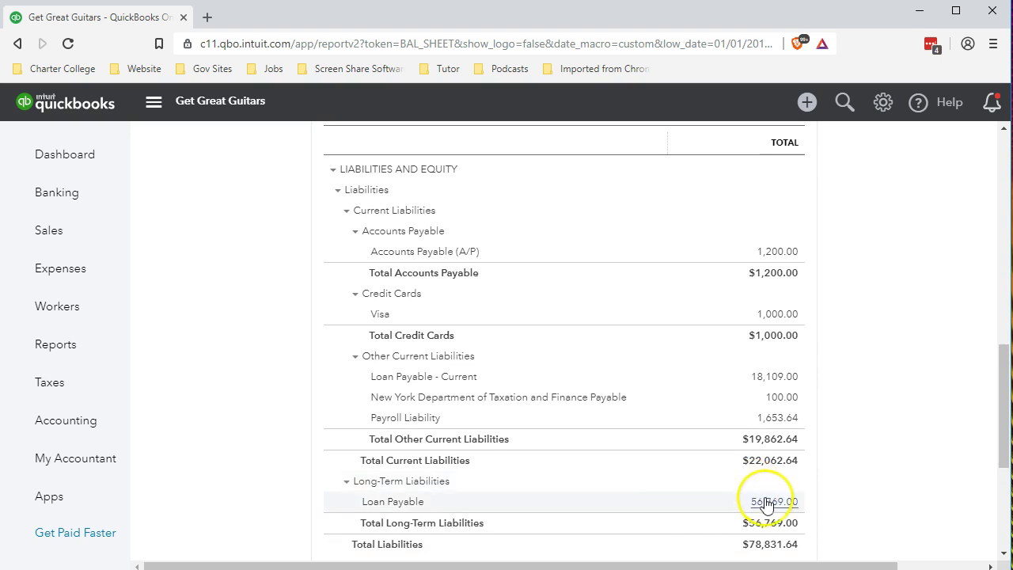